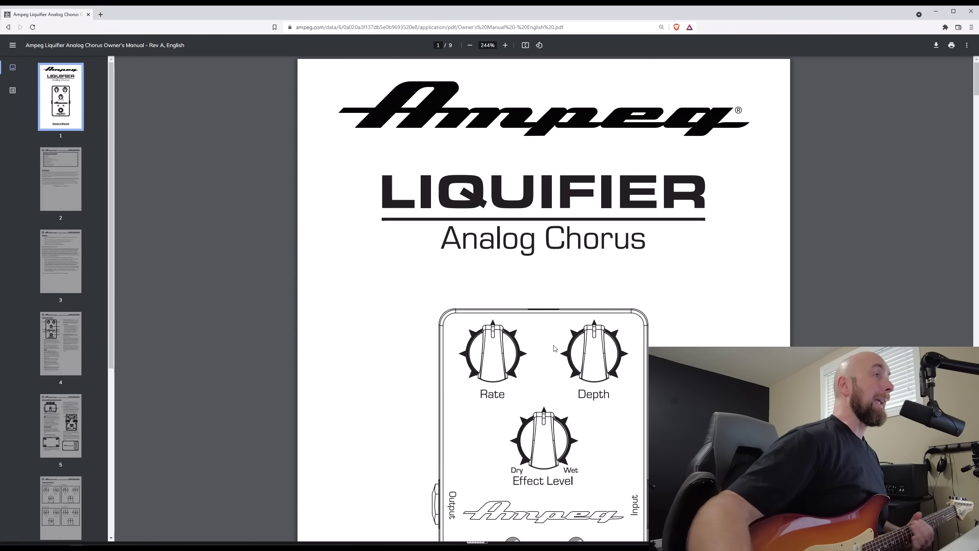
# Step: Scroll the manual past the table of contents to the Features list on page 3
pyautogui.scroll(-15, 554, 349)
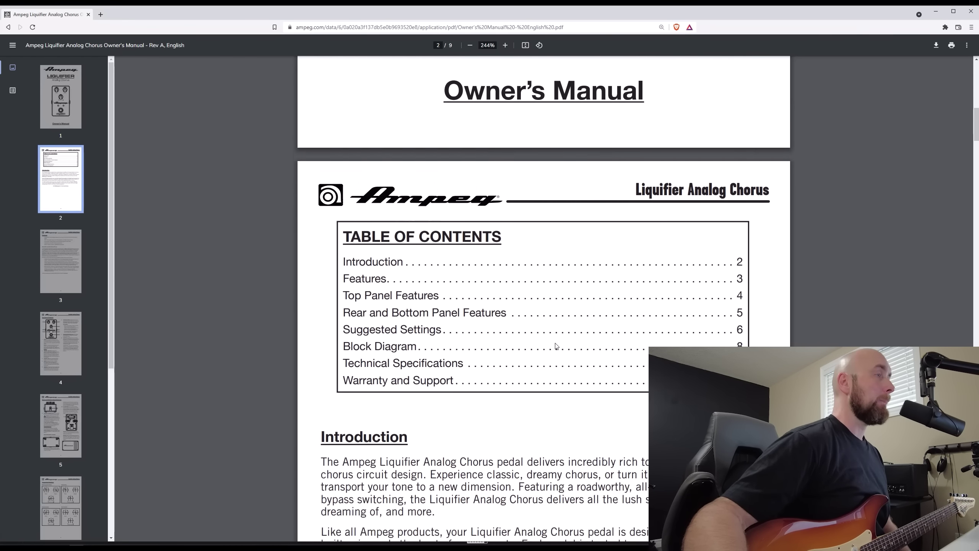
pyautogui.scroll(-10, 556, 342)
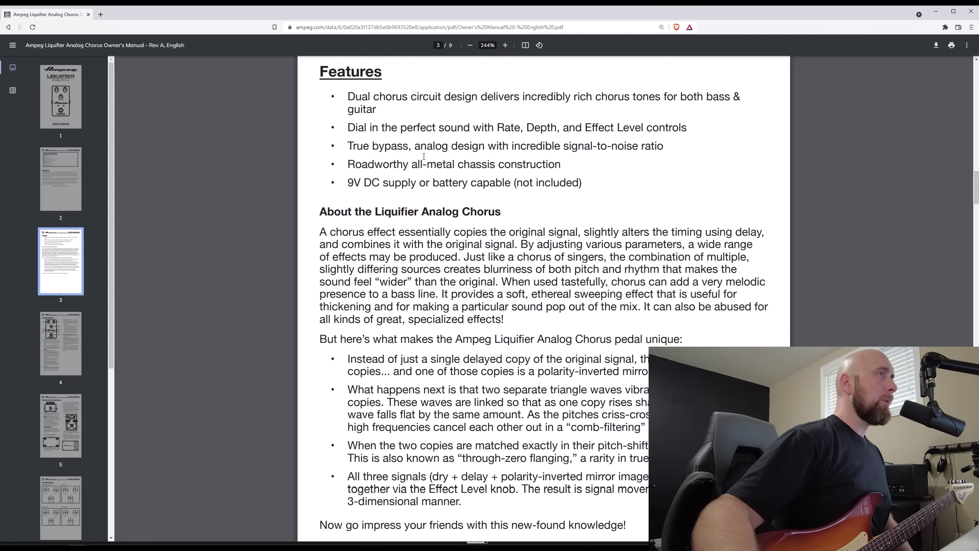
# Step: Scroll to the 'About the Liquifier Analog Chorus' section of the manual
pyautogui.scroll(-4, 432, 176)
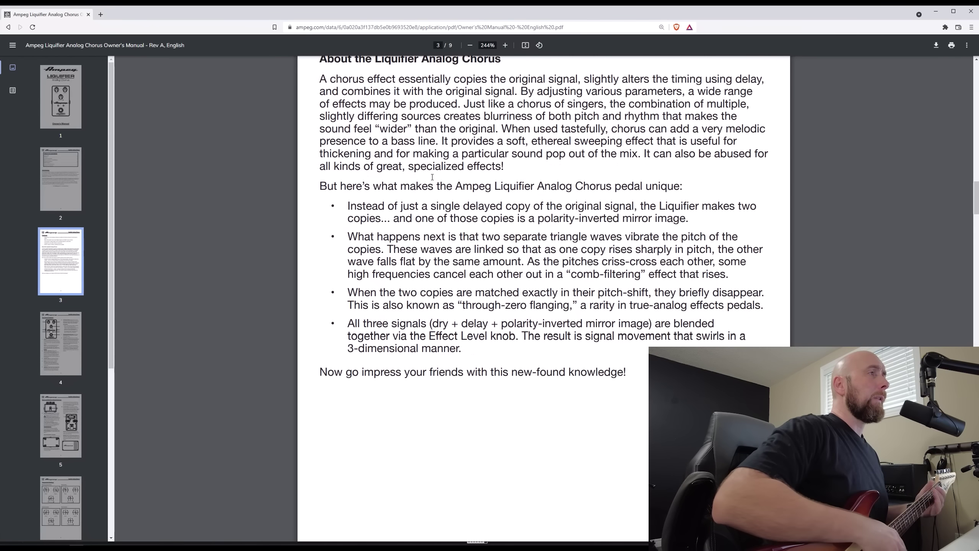
pyautogui.scroll(1, 432, 177)
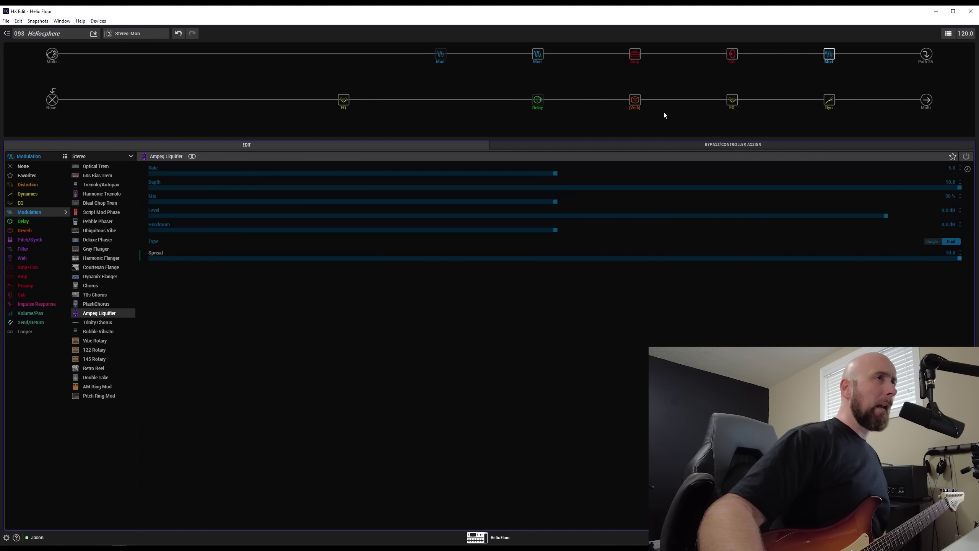
# Step: View the Amp, compressor and Dynamic Room reverb blocks' parameters in turn
pyautogui.click(635, 54)
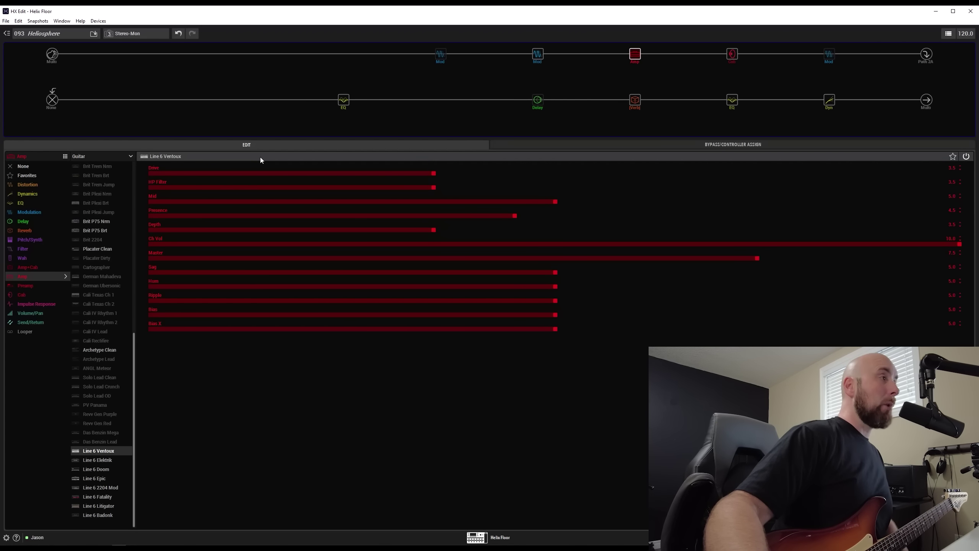
pyautogui.click(839, 110)
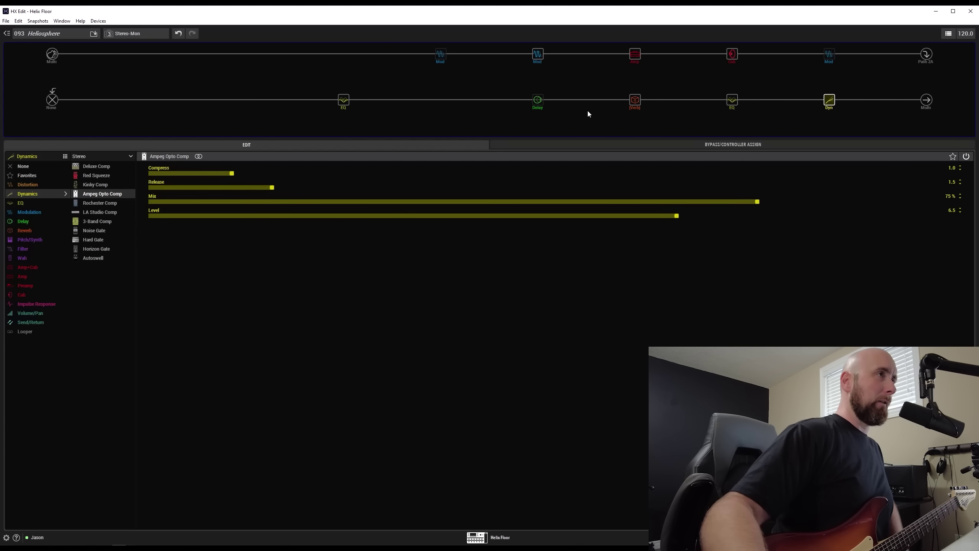
pyautogui.click(641, 101)
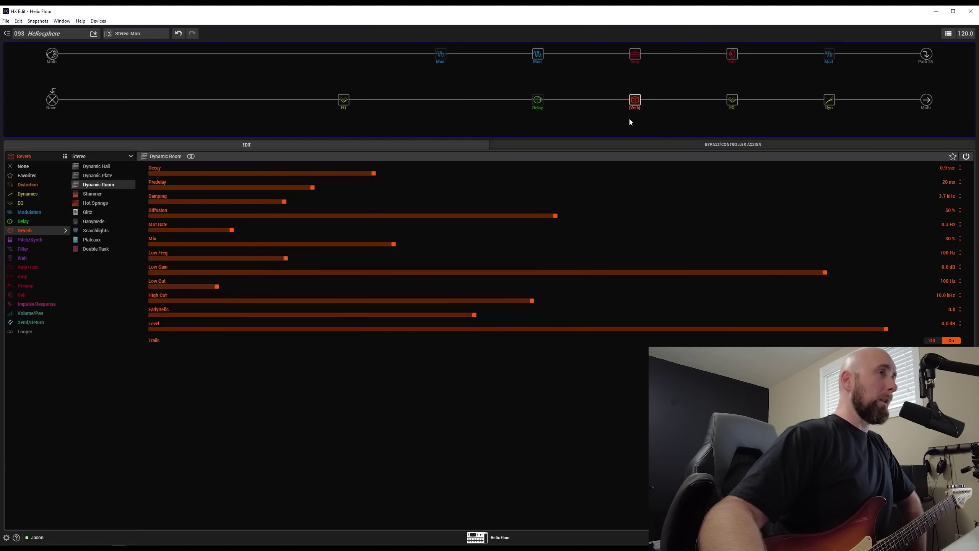
# Step: Cycle through the Stereo, Stereo-Mon and Mono snapshots, then inspect Mono's middle and first Liquifier blocks
pyautogui.click(133, 35)
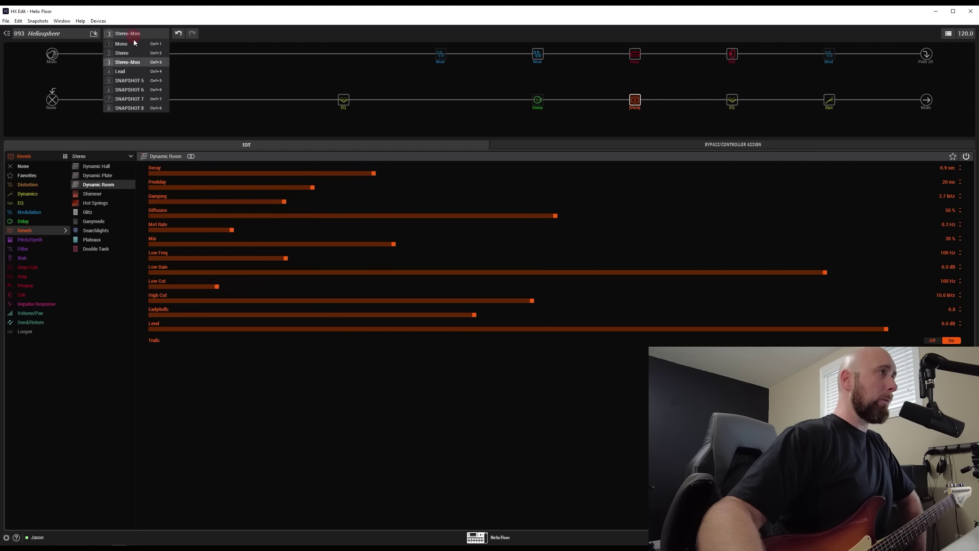
pyautogui.click(135, 44)
pyautogui.click(133, 34)
pyautogui.click(133, 53)
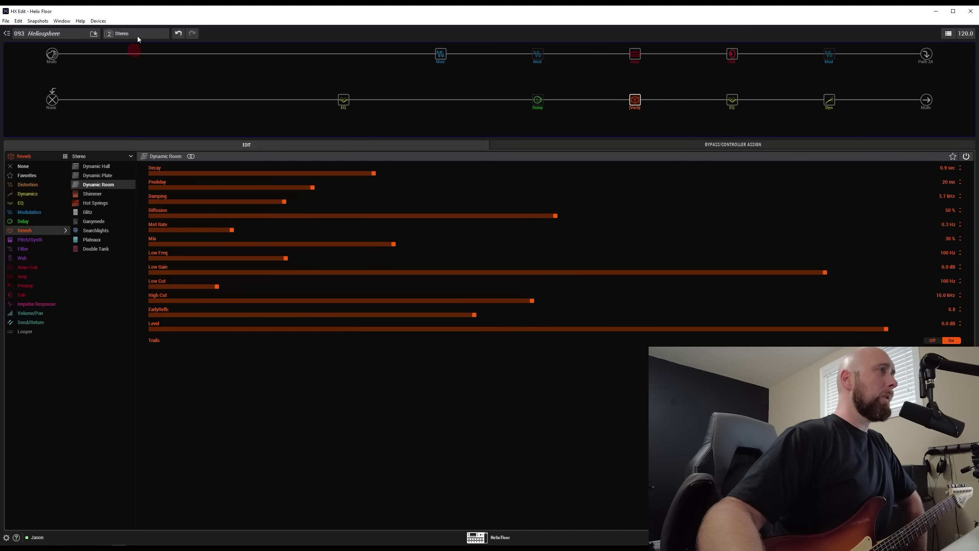
pyautogui.click(138, 33)
pyautogui.click(139, 62)
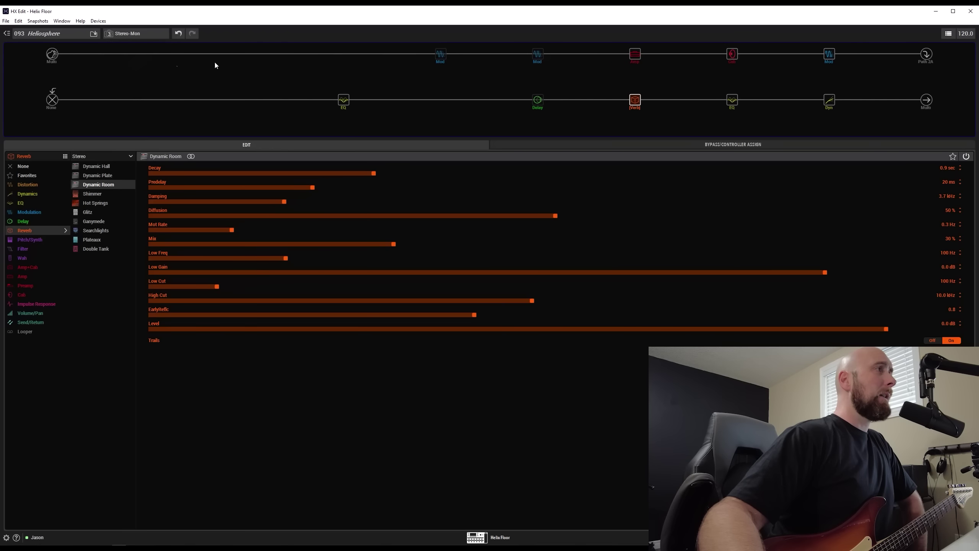
pyautogui.click(141, 35)
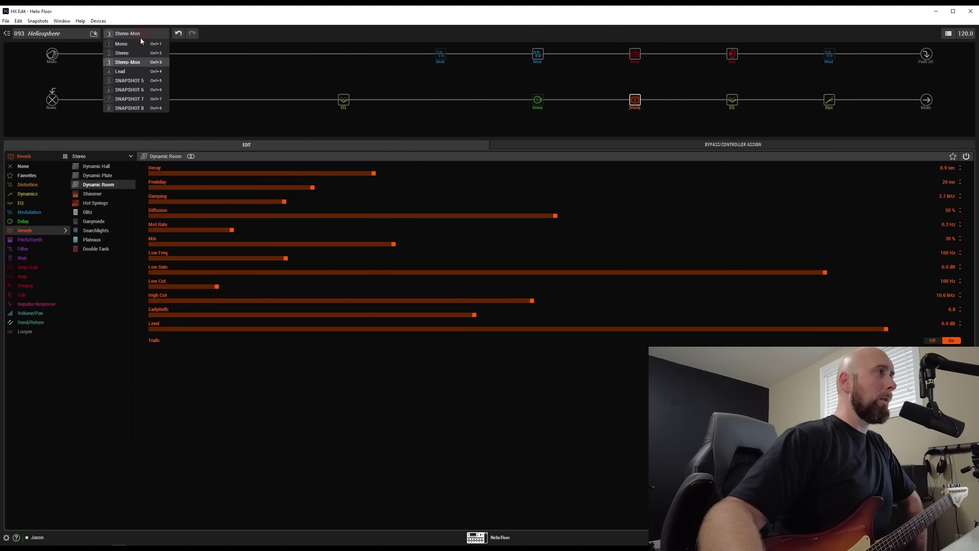
pyautogui.click(140, 44)
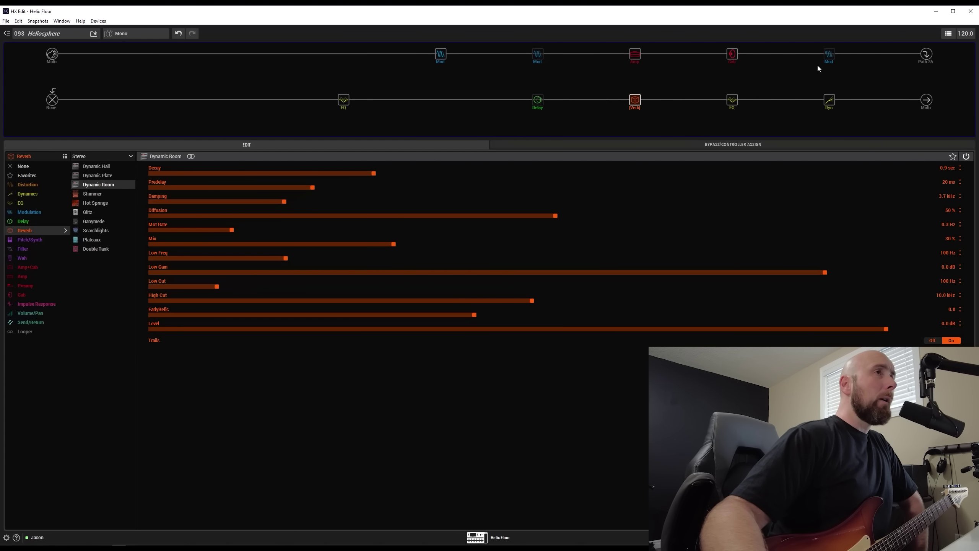
pyautogui.click(537, 58)
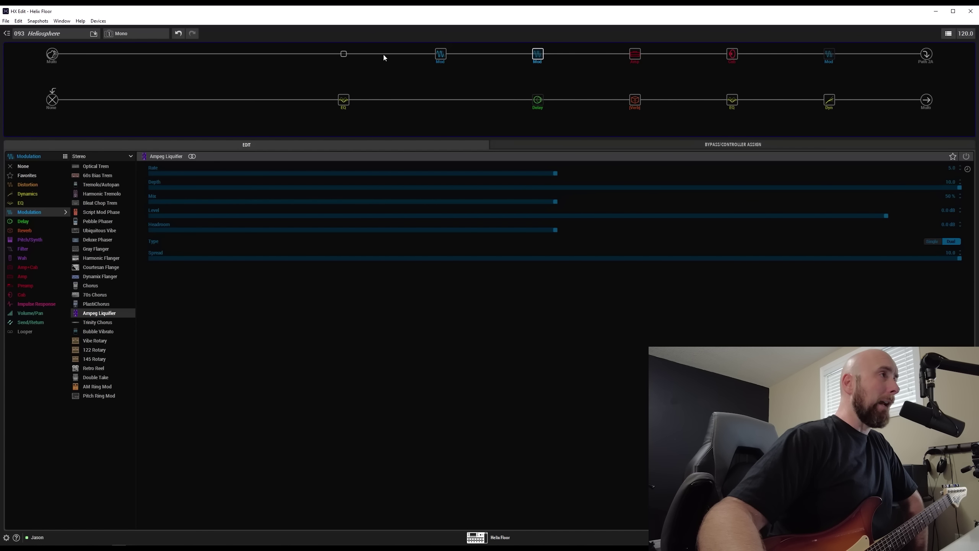
pyautogui.click(442, 60)
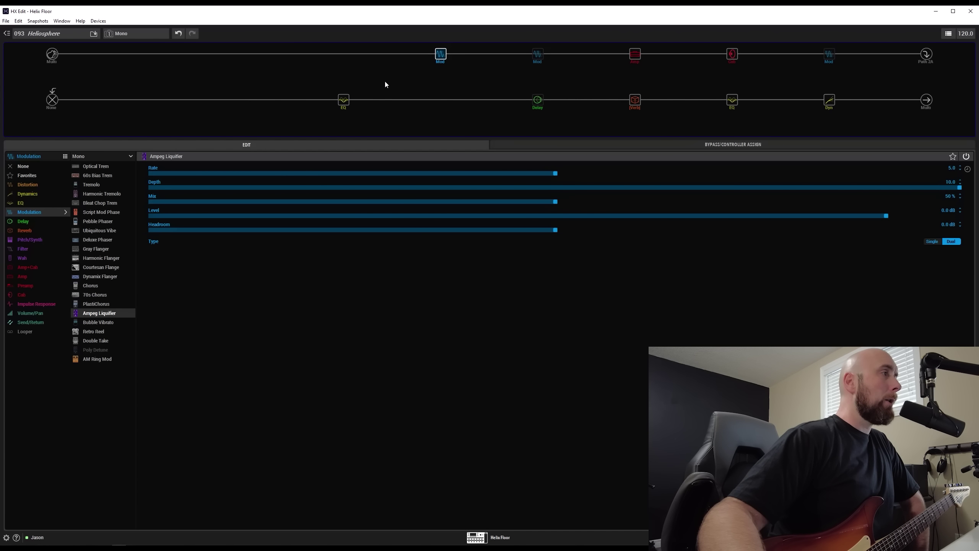
# Step: Inspect the stereo Liquifier's Spread in Stereo, then each Liquifier block in Stereo-Mon
pyautogui.click(134, 35)
pyautogui.click(139, 55)
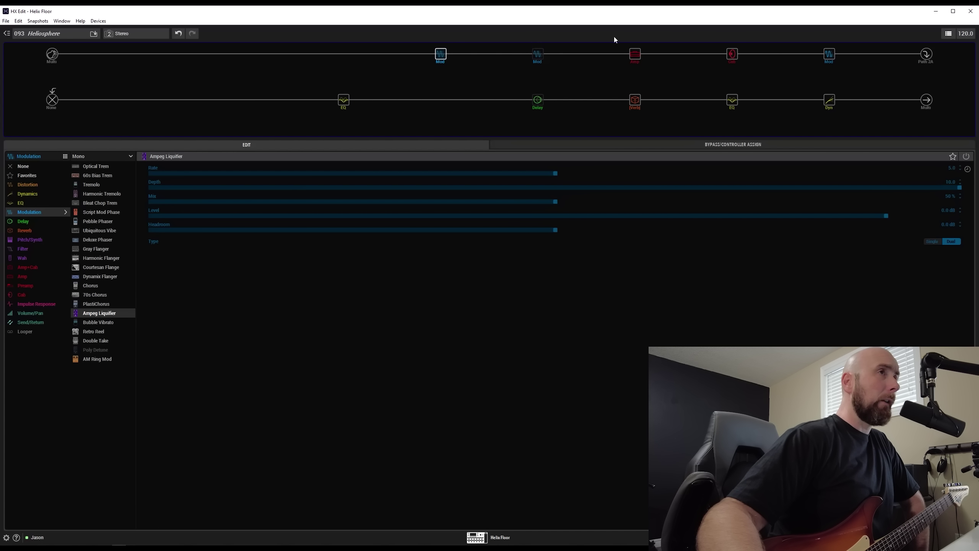
pyautogui.click(830, 56)
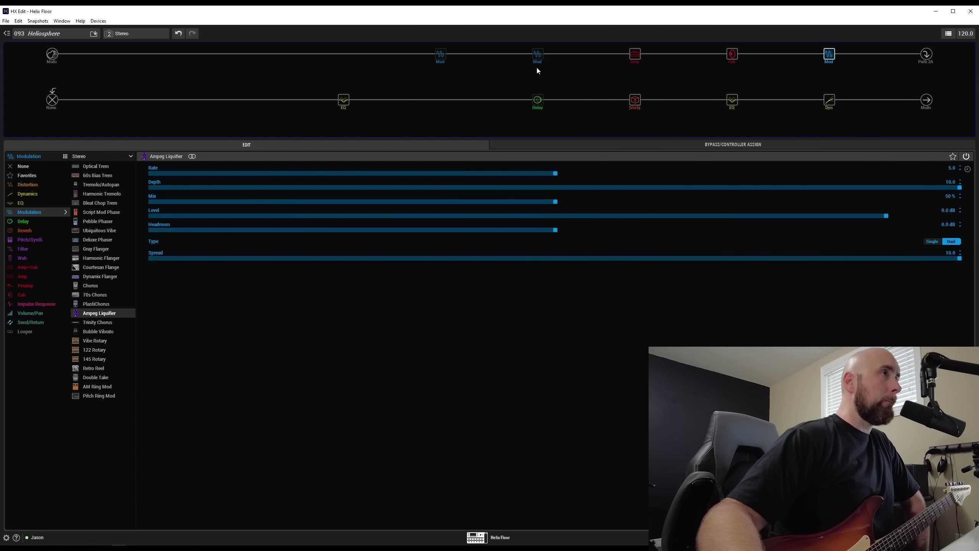
pyautogui.click(161, 35)
pyautogui.click(149, 62)
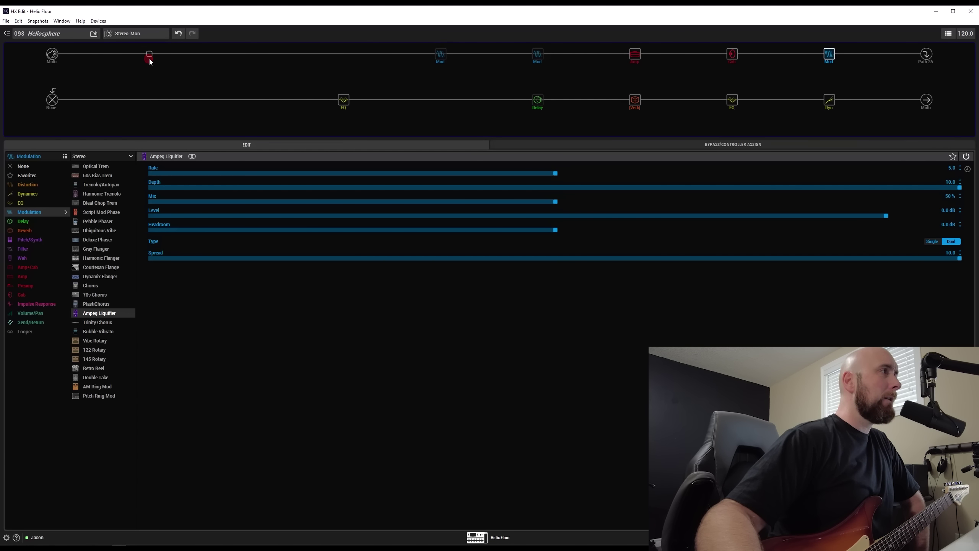
pyautogui.click(532, 57)
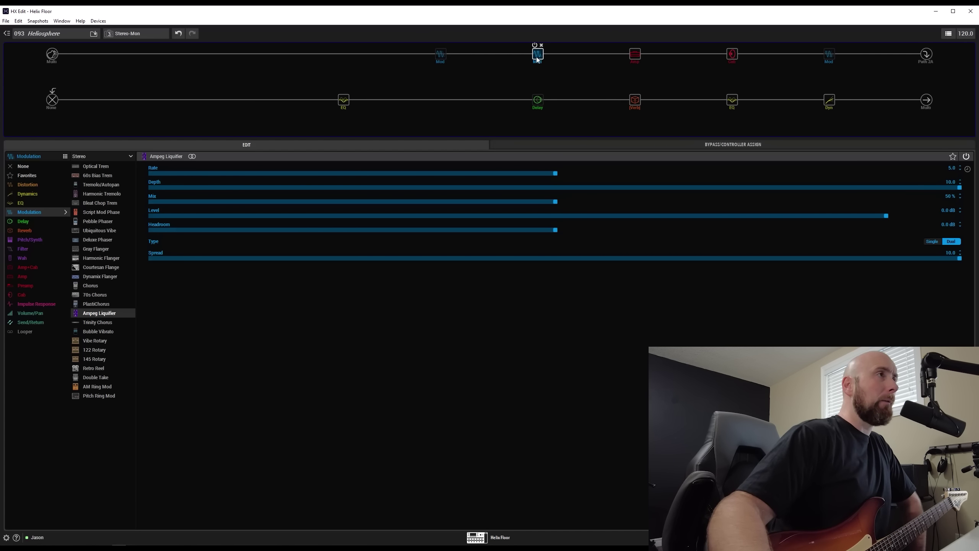
pyautogui.click(823, 58)
pyautogui.click(441, 58)
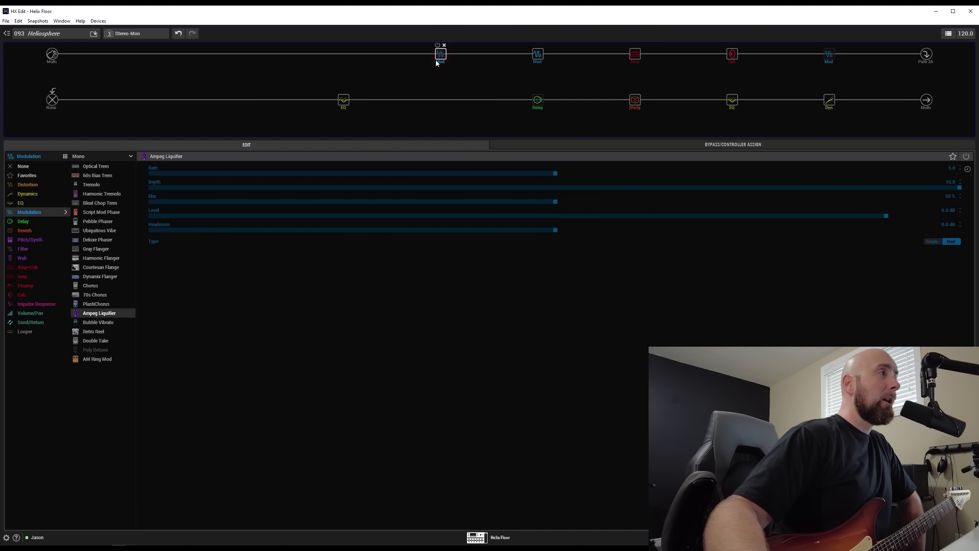
pyautogui.click(139, 34)
pyautogui.click(137, 44)
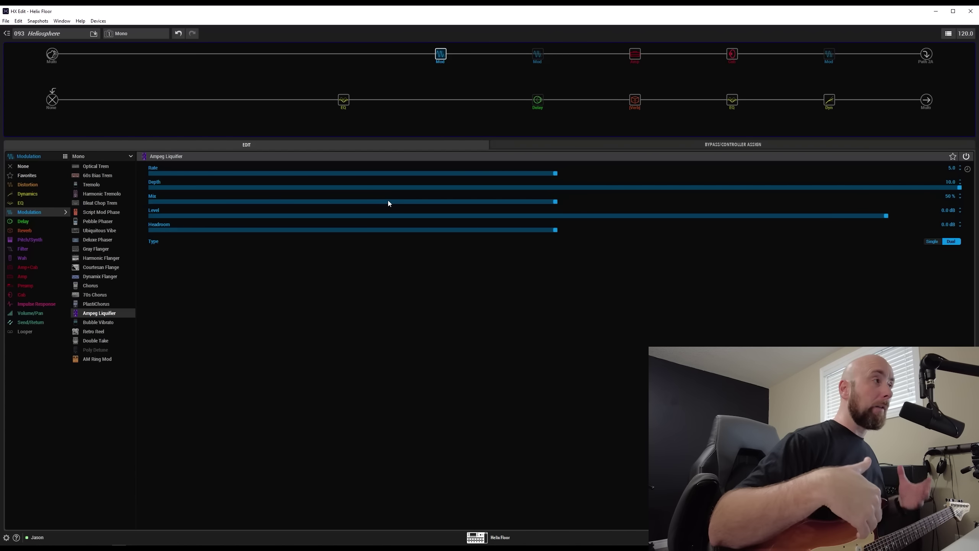
# Step: Review the manual's Top Panel Features diagram, then minimize Brave to reveal HX Edit
pyautogui.hotkey('alt', 'Tab')
pyautogui.scroll(-5, 481, 355)
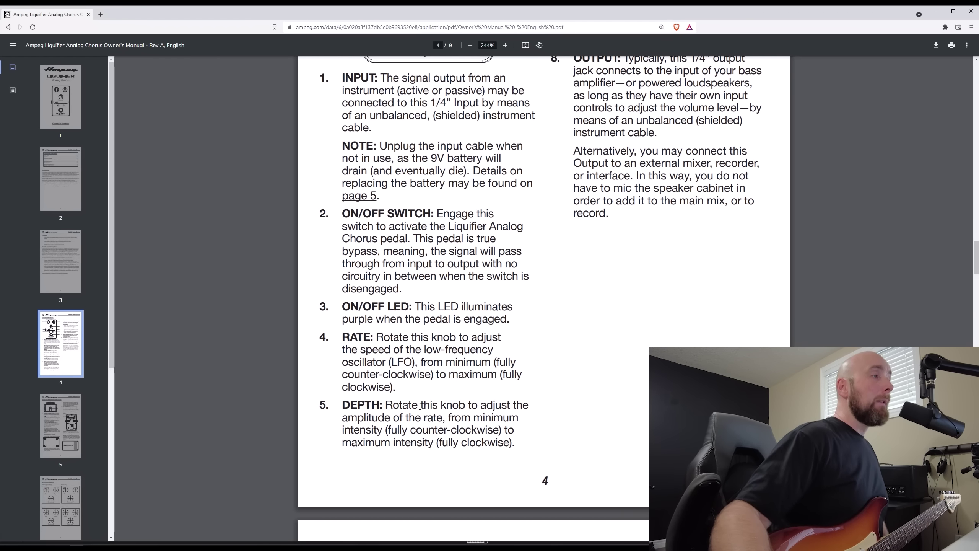
pyautogui.scroll(-1, 517, 379)
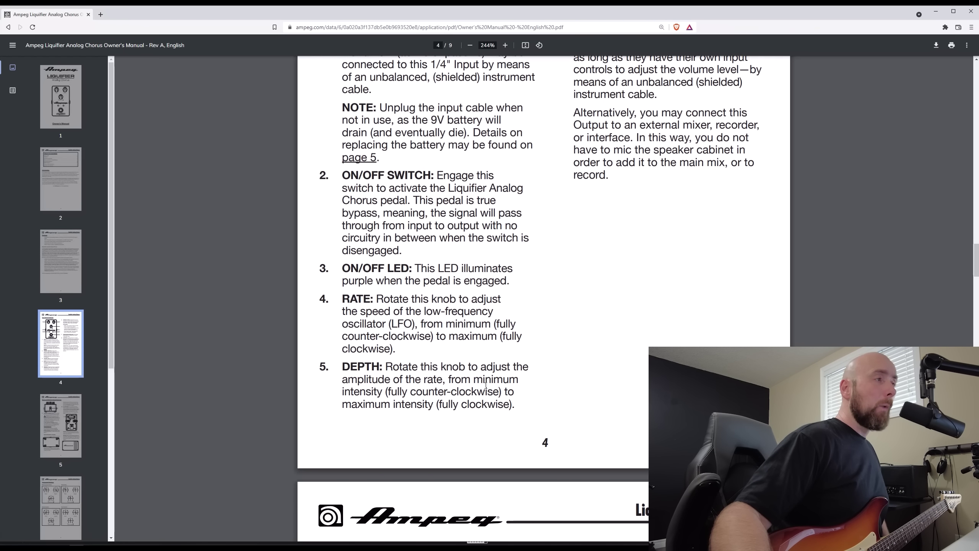
pyautogui.scroll(1, 496, 400)
pyautogui.scroll(8, 497, 400)
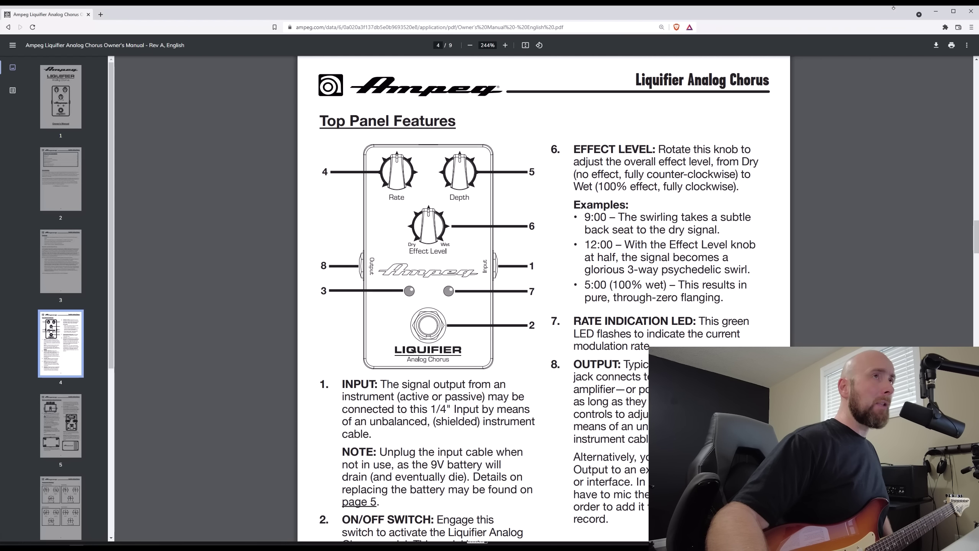
pyautogui.click(939, 12)
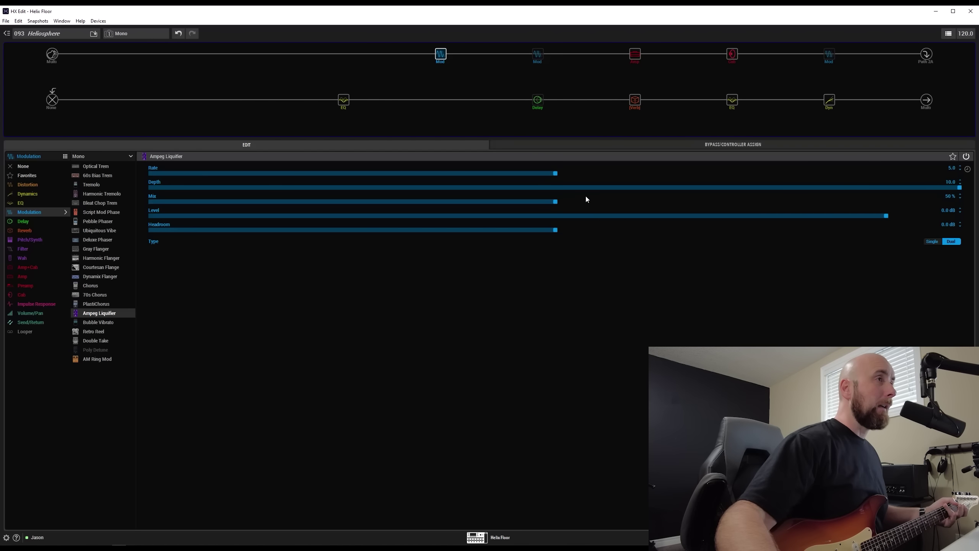
# Step: Push Rate to 10.0, drop Depth to 0.4, try the Single type, then slow Rate to 0.6
pyautogui.moveTo(563, 174); pyautogui.dragTo(962, 162)
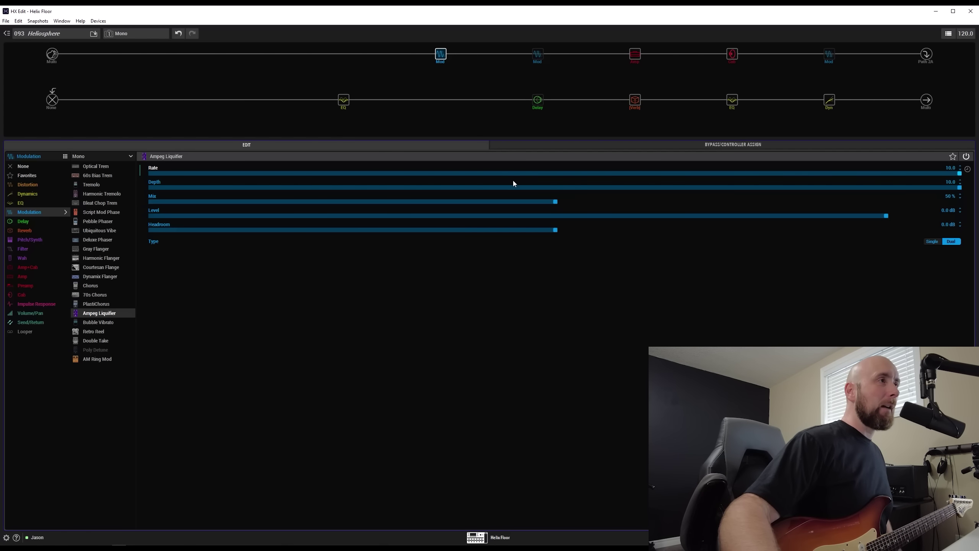
pyautogui.moveTo(421, 183); pyautogui.dragTo(182, 198)
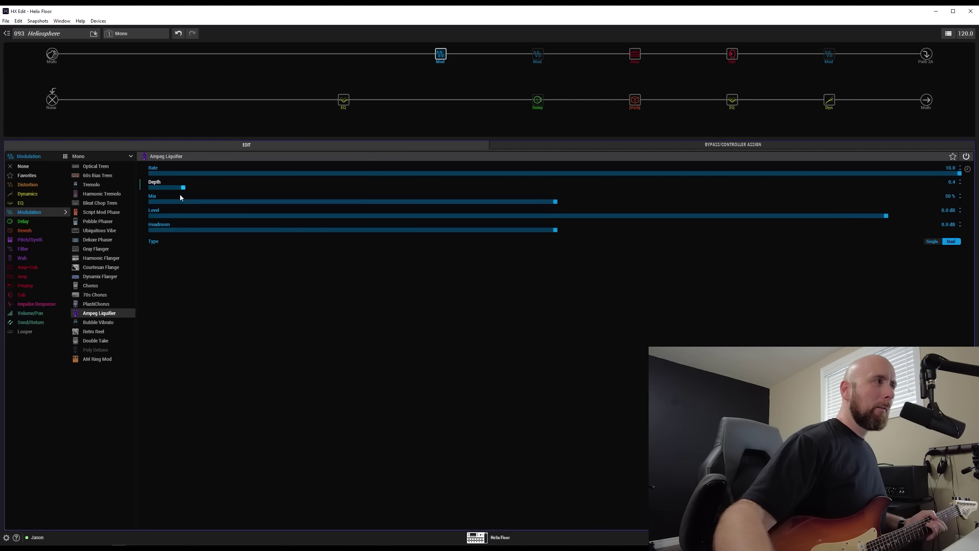
pyautogui.click(933, 243)
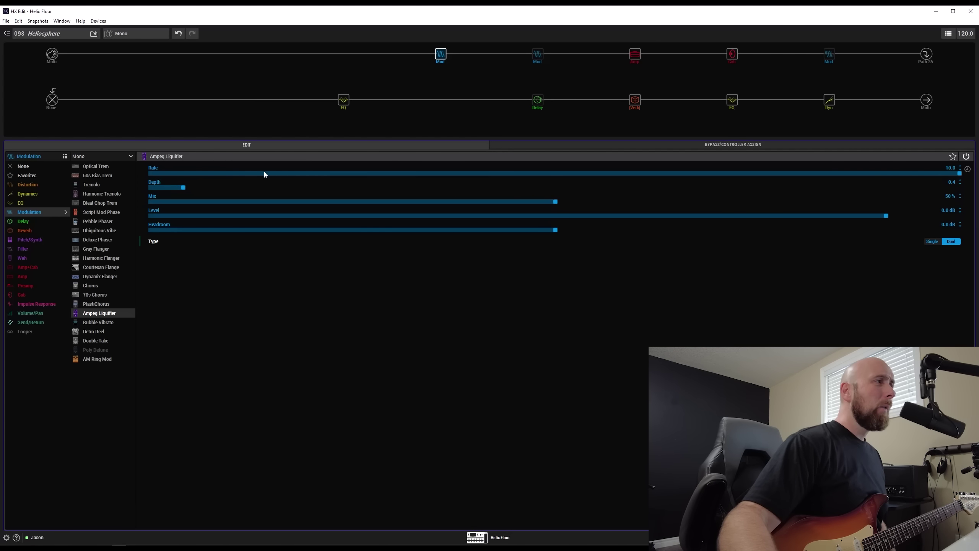
pyautogui.moveTo(264, 174); pyautogui.dragTo(962, 189)
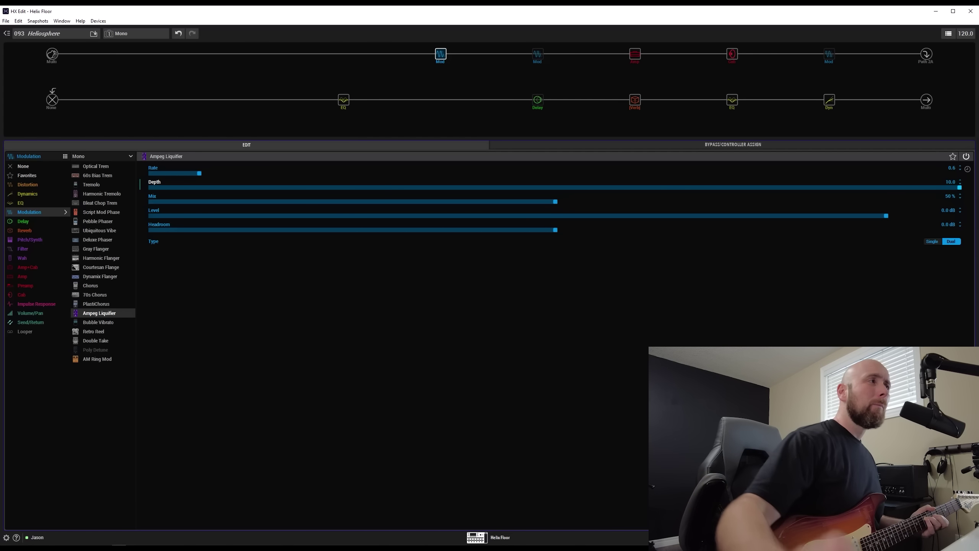
# Step: Sweep the Liquifier's Rate through 3.1, 4.3 and 7.6 back to 5.0, then drop Mix to 0%
pyautogui.moveTo(275, 173); pyautogui.dragTo(402, 175)
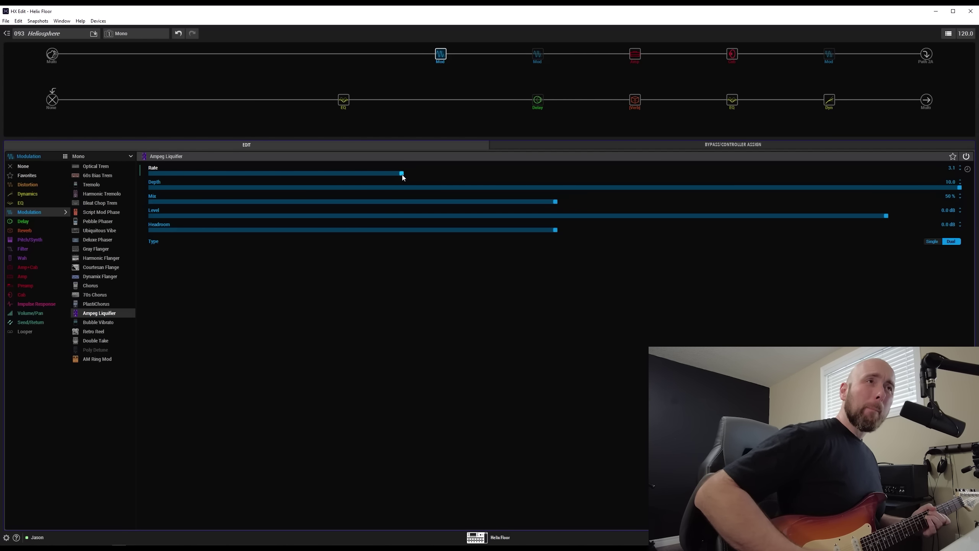
pyautogui.moveTo(403, 175); pyautogui.dragTo(500, 173)
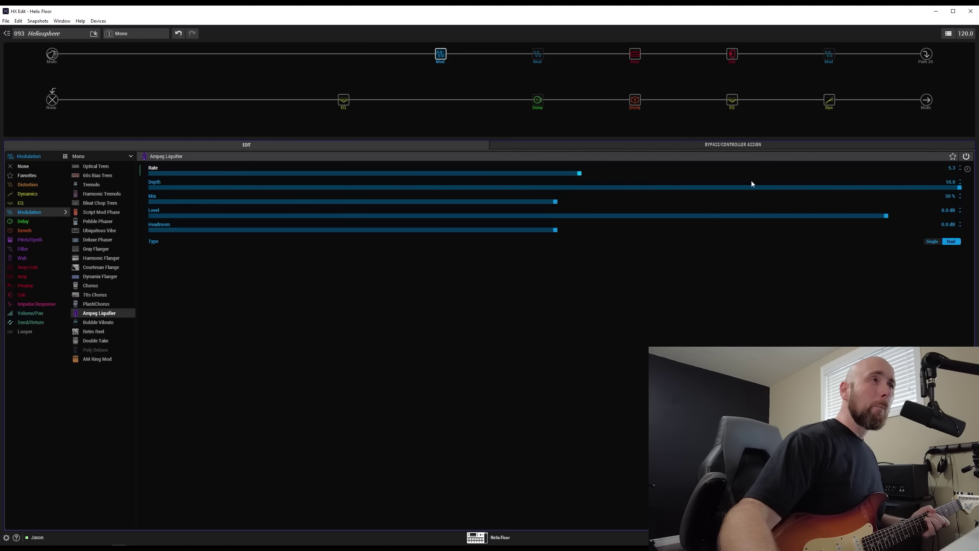
pyautogui.click(766, 173)
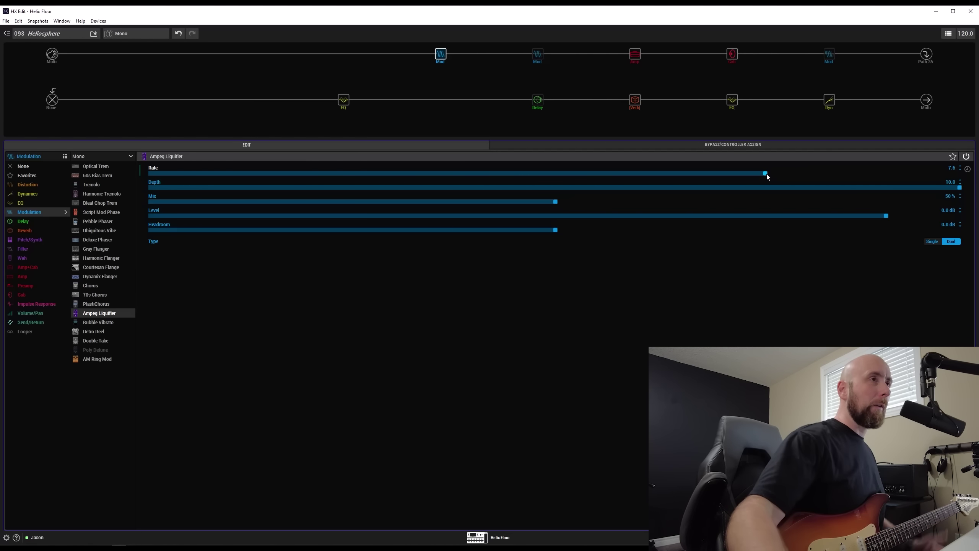
pyautogui.click(557, 173)
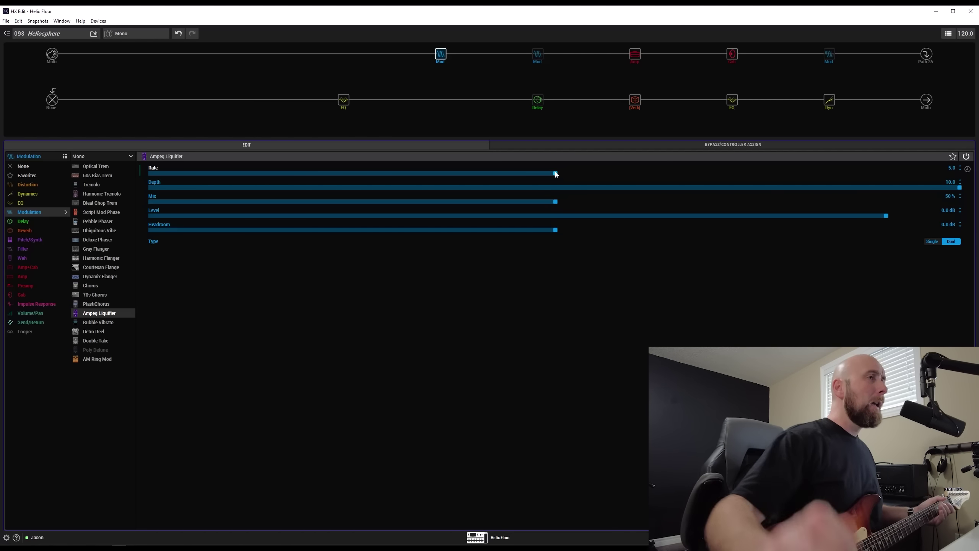
pyautogui.moveTo(216, 202); pyautogui.dragTo(96, 203)
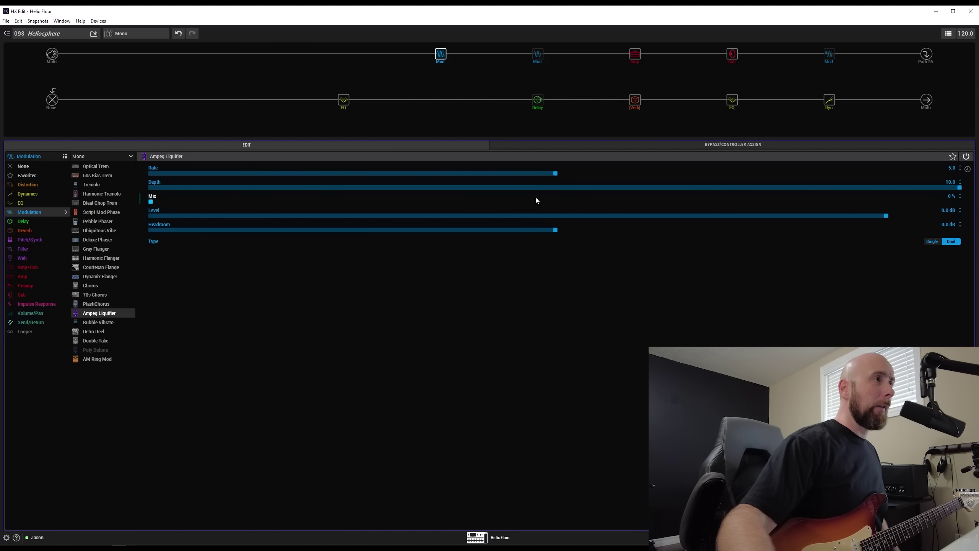
# Step: Raise Mix to 100% and Rate to 10.0, then try the Single chorus type
pyautogui.moveTo(535, 200); pyautogui.dragTo(960, 201)
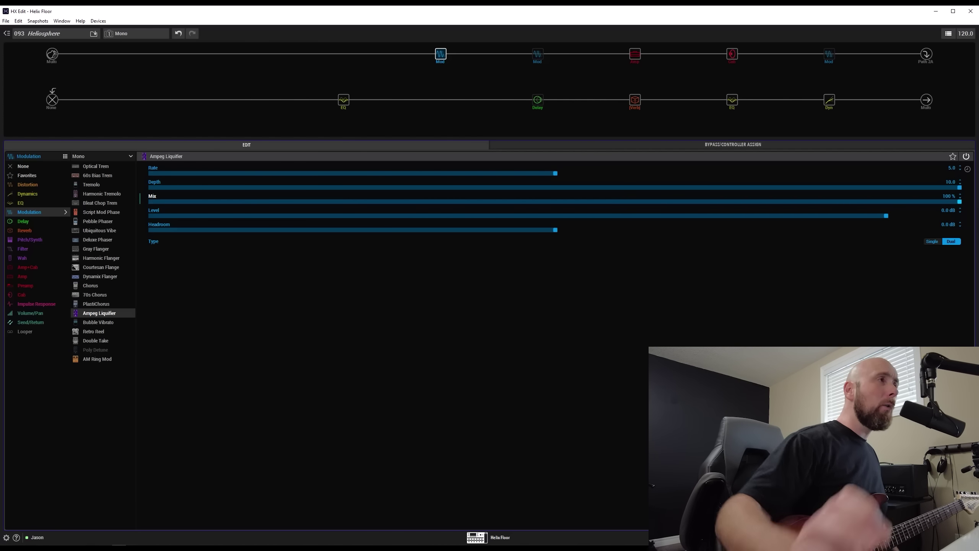
pyautogui.click(959, 174)
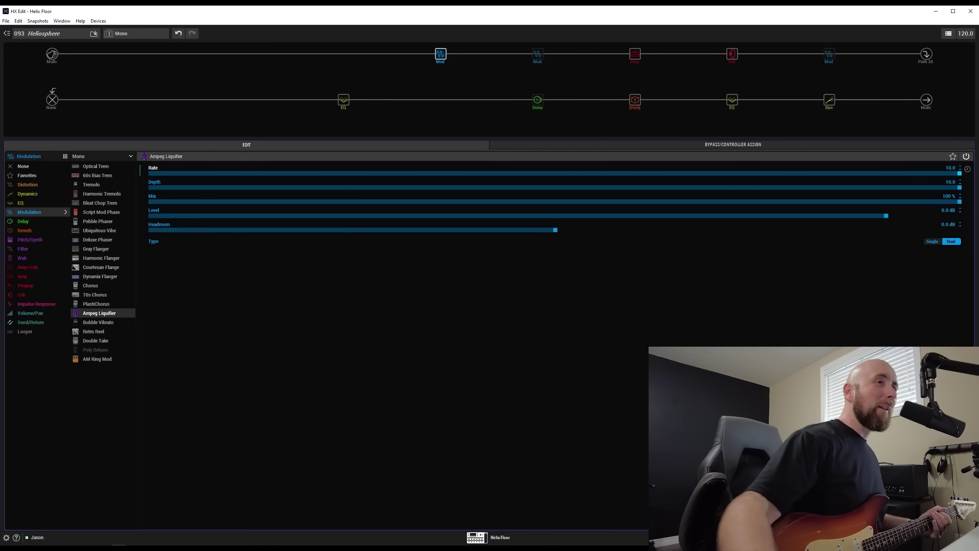
pyautogui.click(932, 242)
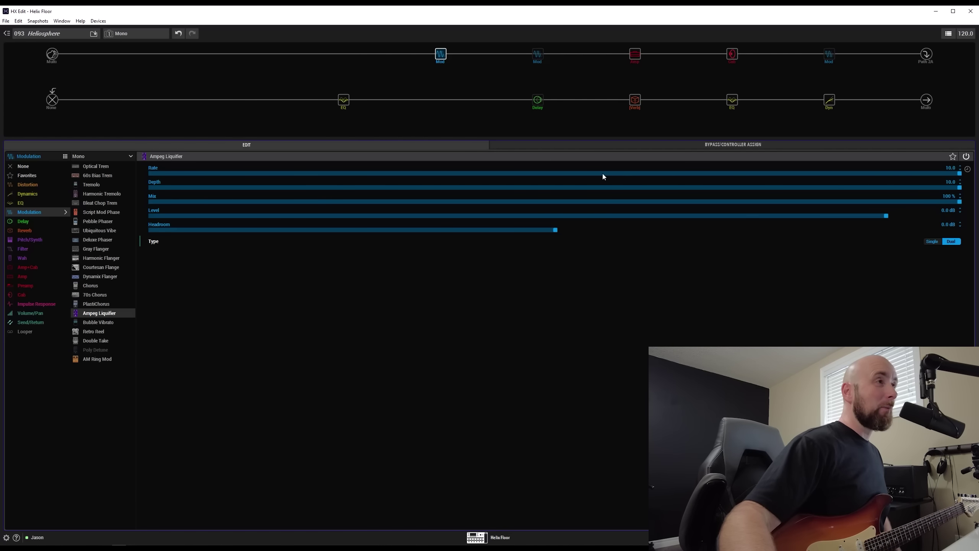
# Step: Return the Ampeg Liquifier to Rate 5.0 and Mix 50%
pyautogui.click(554, 173)
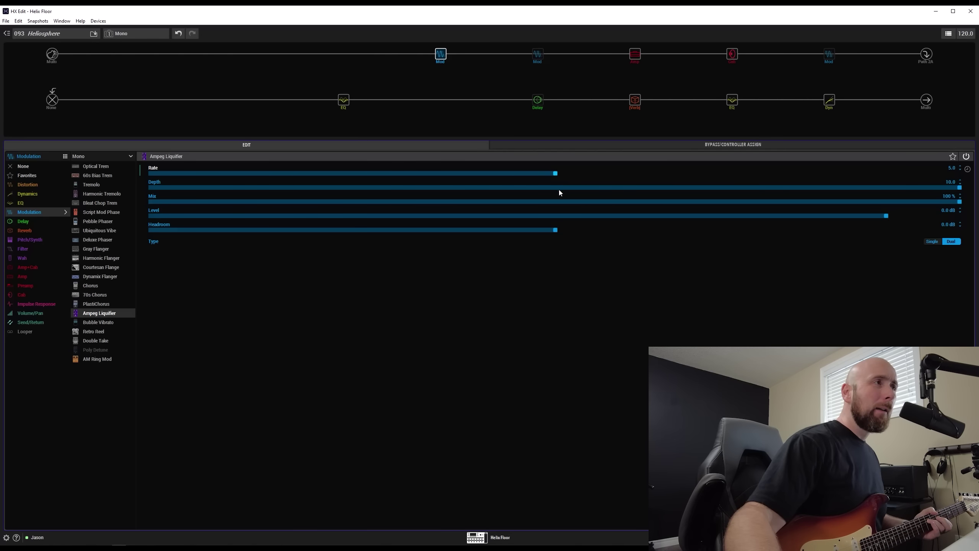
pyautogui.click(555, 201)
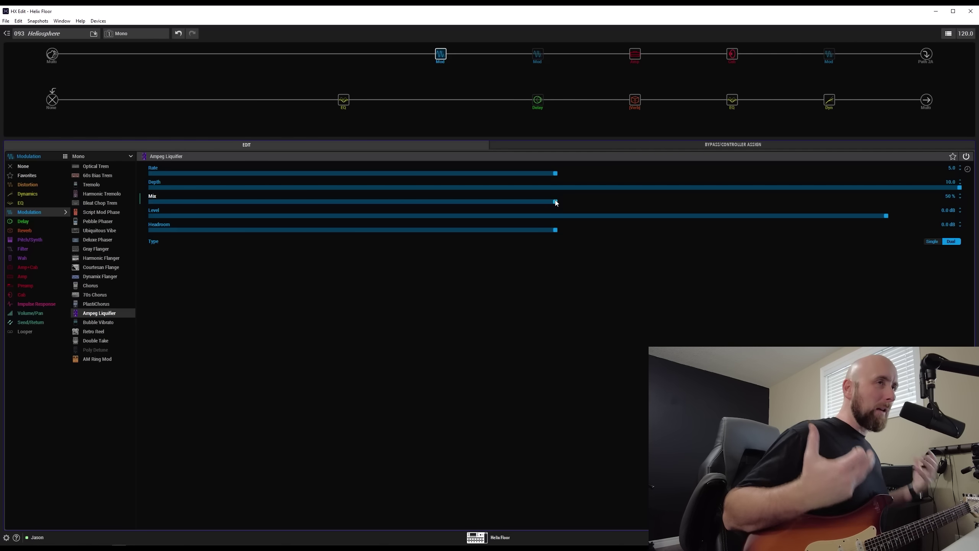
pyautogui.click(927, 242)
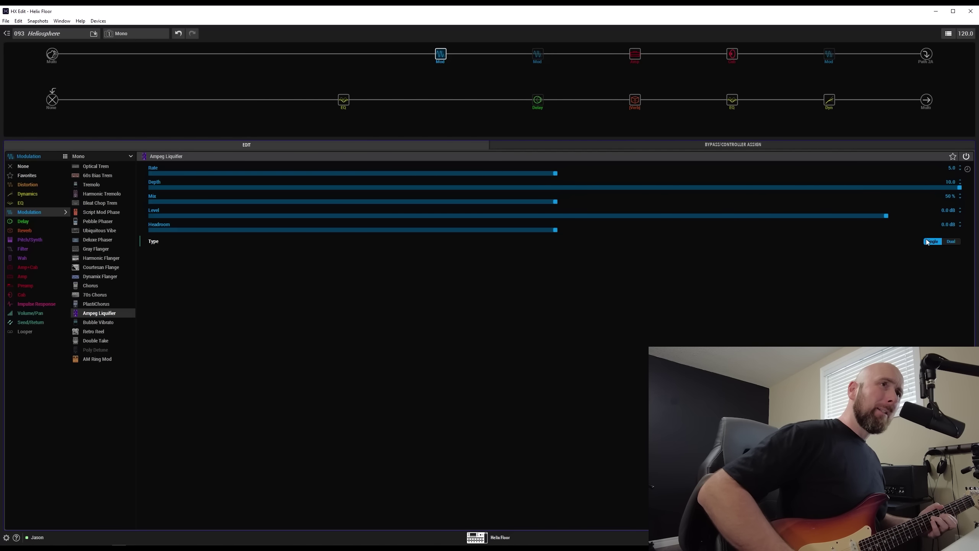
pyautogui.click(243, 173)
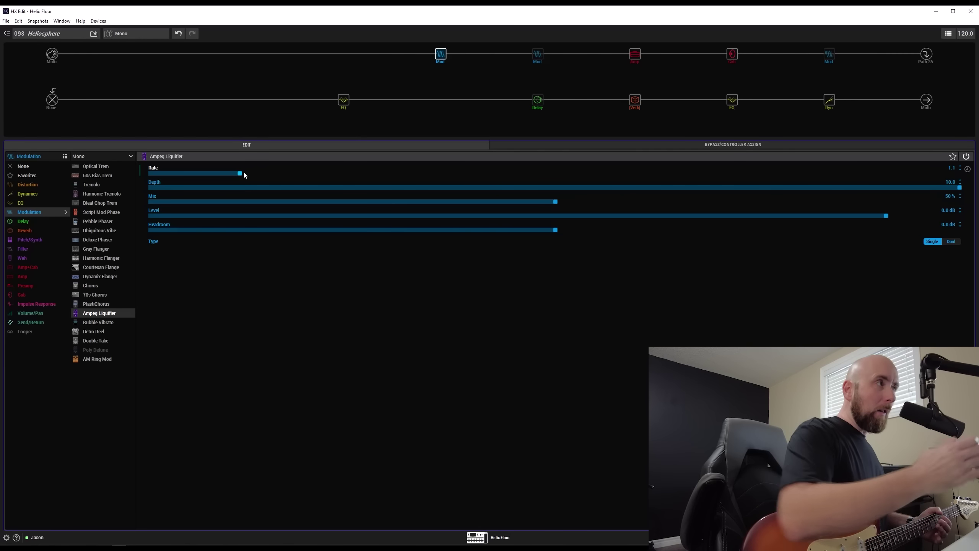
pyautogui.click(952, 242)
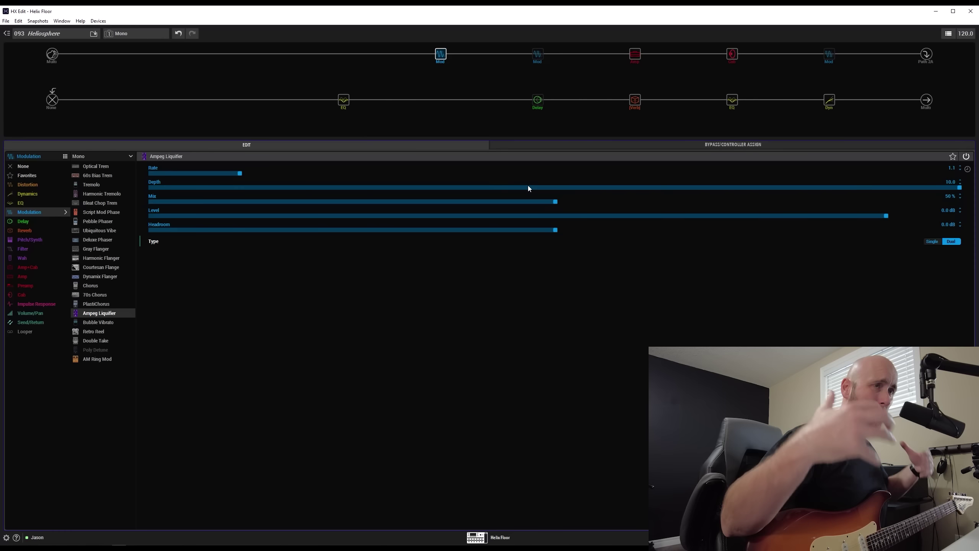
pyautogui.click(555, 170)
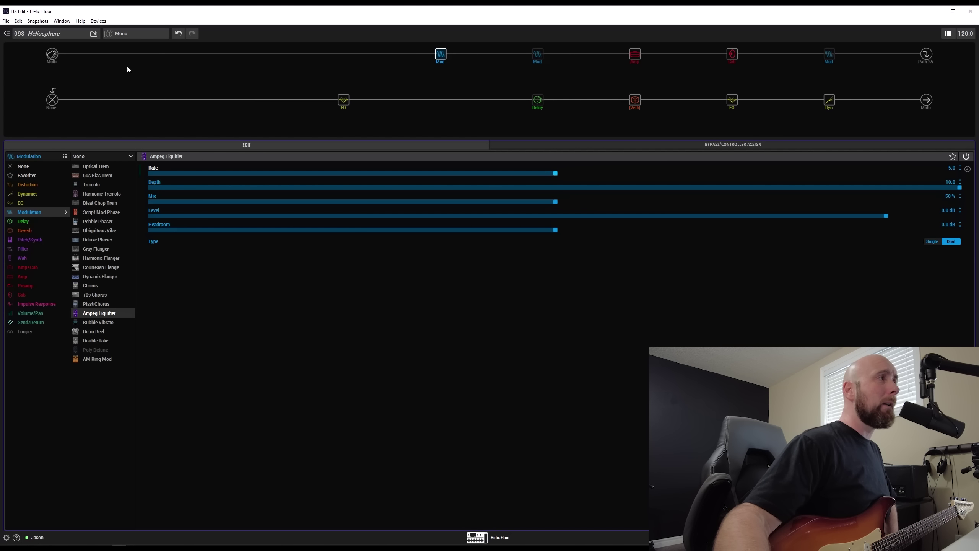
pyautogui.click(131, 34)
pyautogui.click(130, 50)
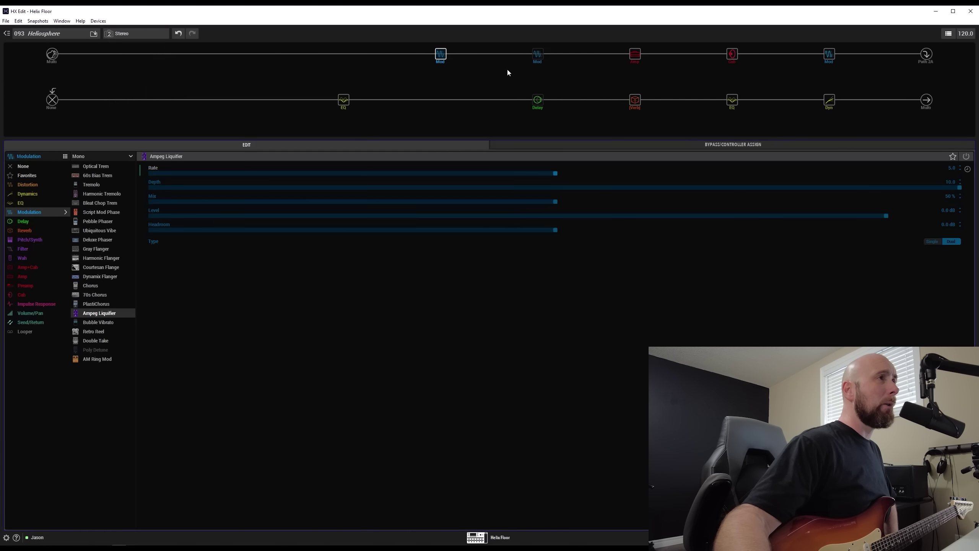
pyautogui.click(830, 56)
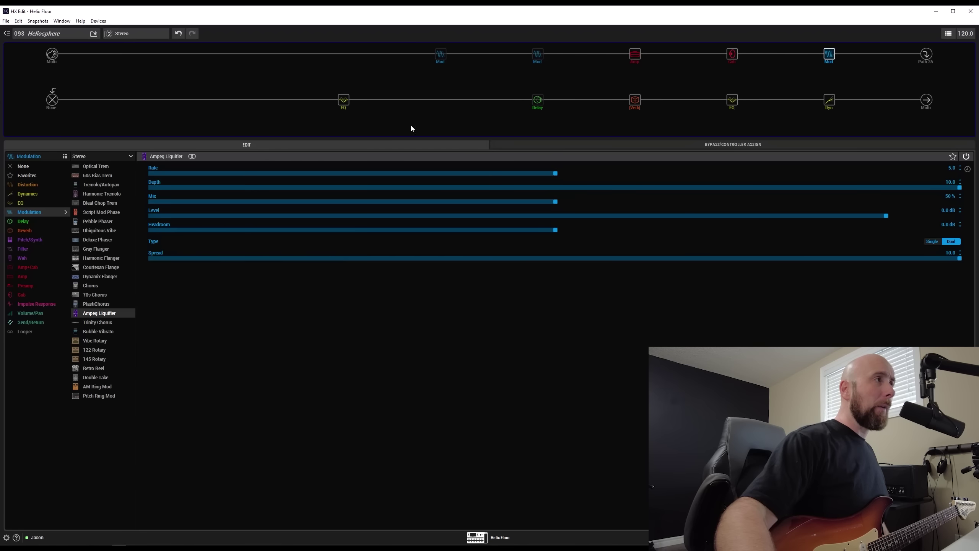
pyautogui.click(437, 56)
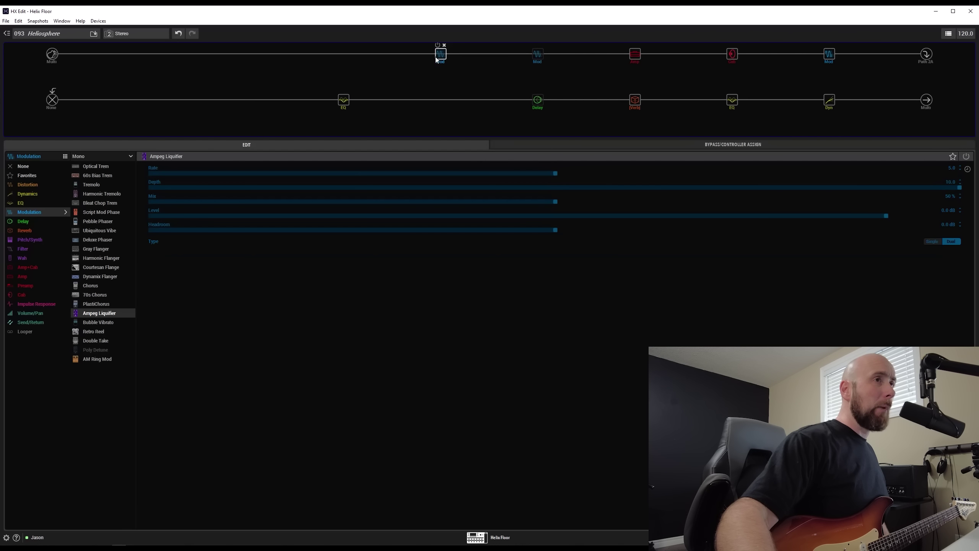
pyautogui.click(827, 60)
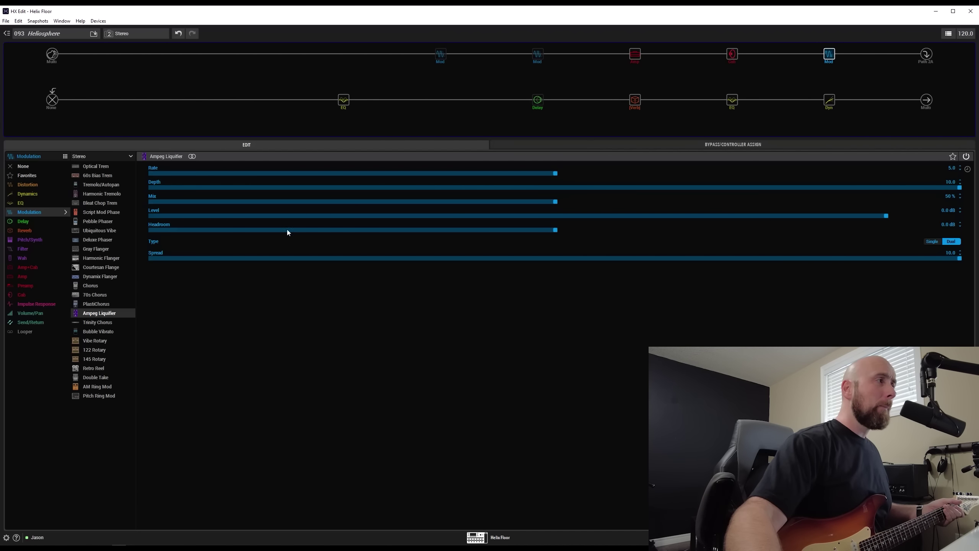
# Step: Turn the stereo Liquifier's Spread down to 0.0, then raise it to about 6.3
pyautogui.moveTo(197, 258); pyautogui.dragTo(110, 263)
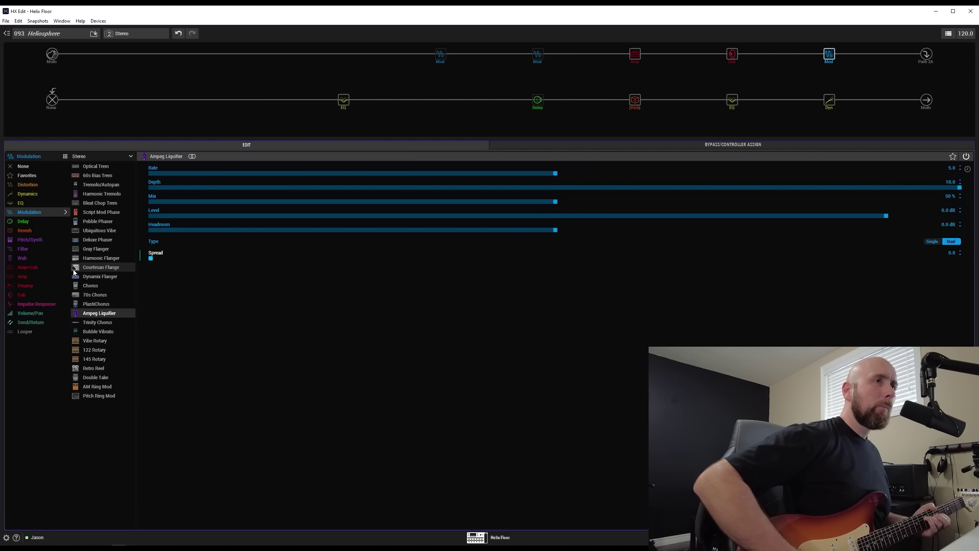
pyautogui.moveTo(151, 259); pyautogui.dragTo(964, 237)
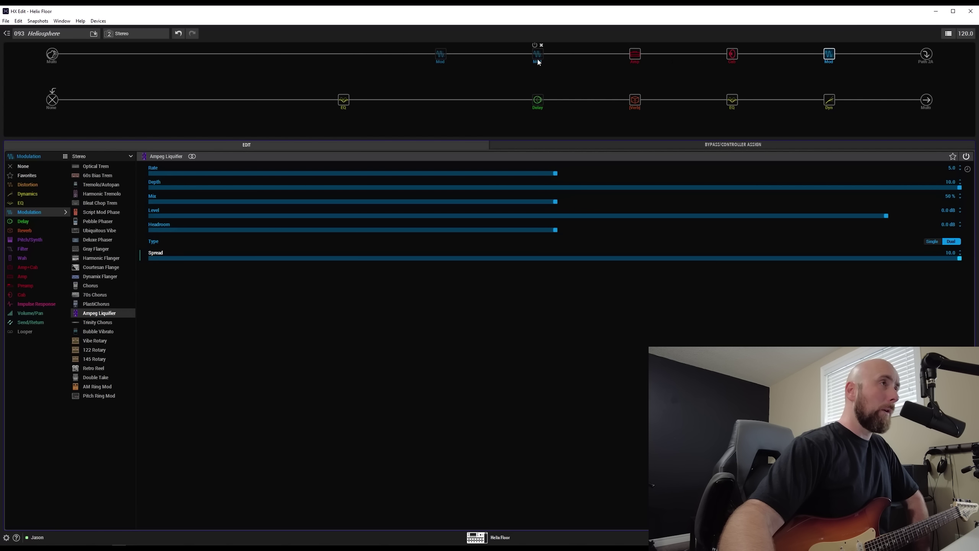
# Step: Select the middle bypassed chorus block and switch to the Stereo-Mon snapshot
pyautogui.click(538, 57)
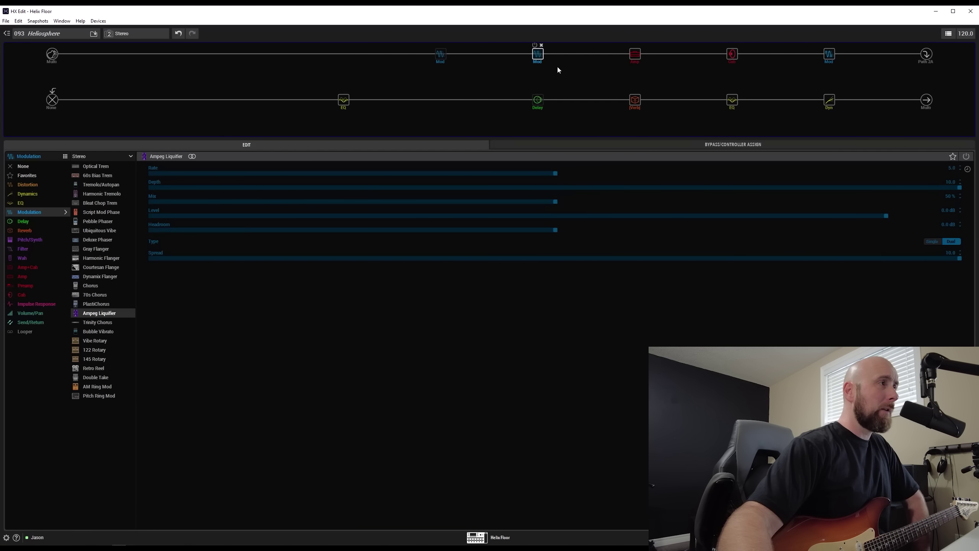
pyautogui.click(119, 34)
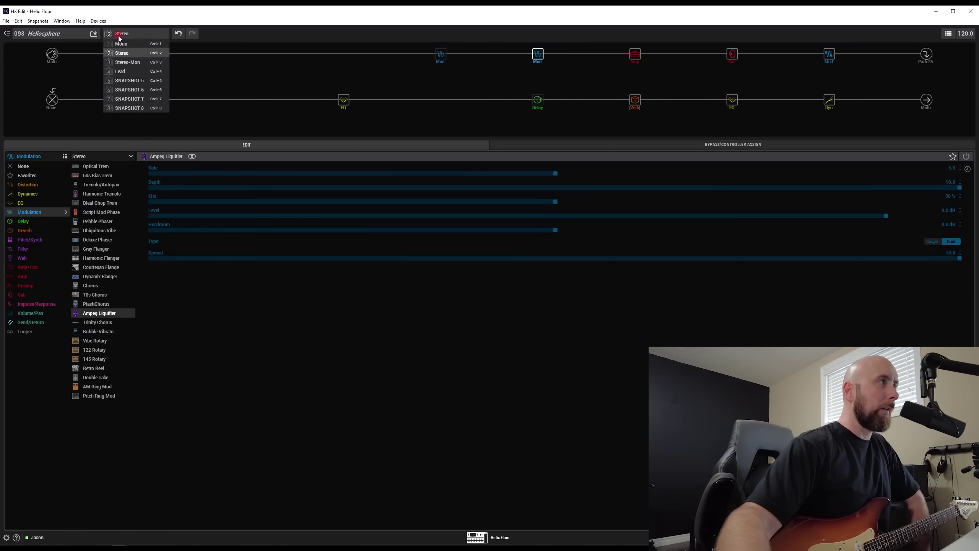
pyautogui.click(123, 61)
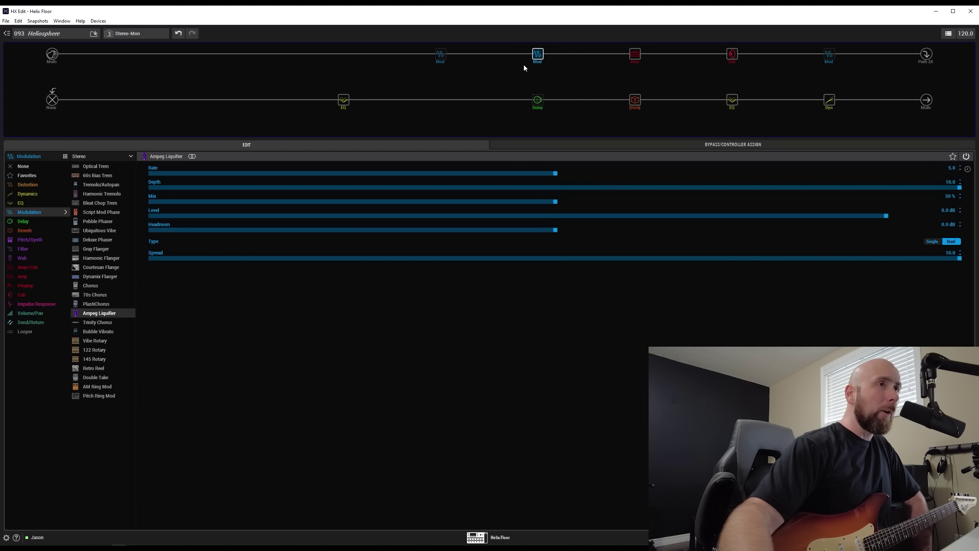
# Step: Compare the last, middle and first mono Liquifier blocks' settings, ending on the middle stereo one
pyautogui.click(832, 59)
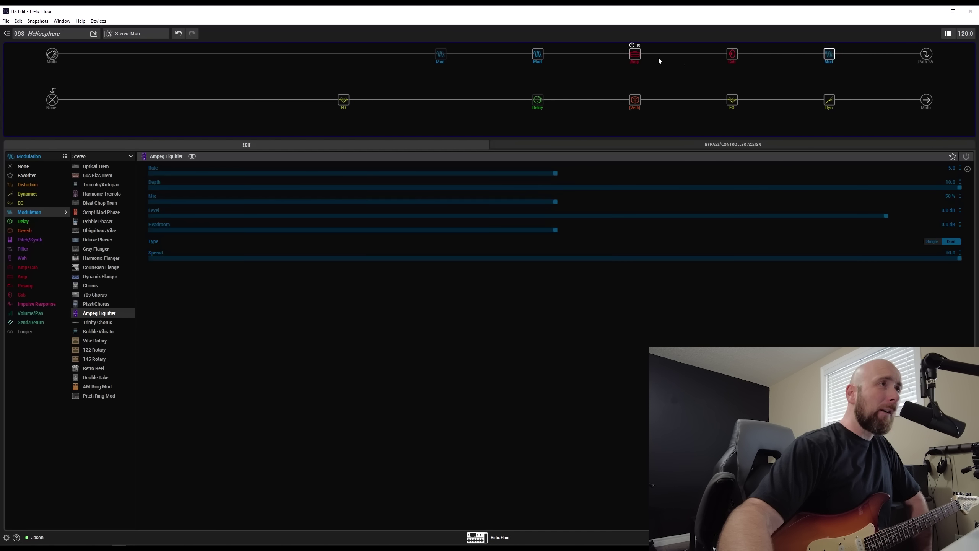
pyautogui.click(537, 54)
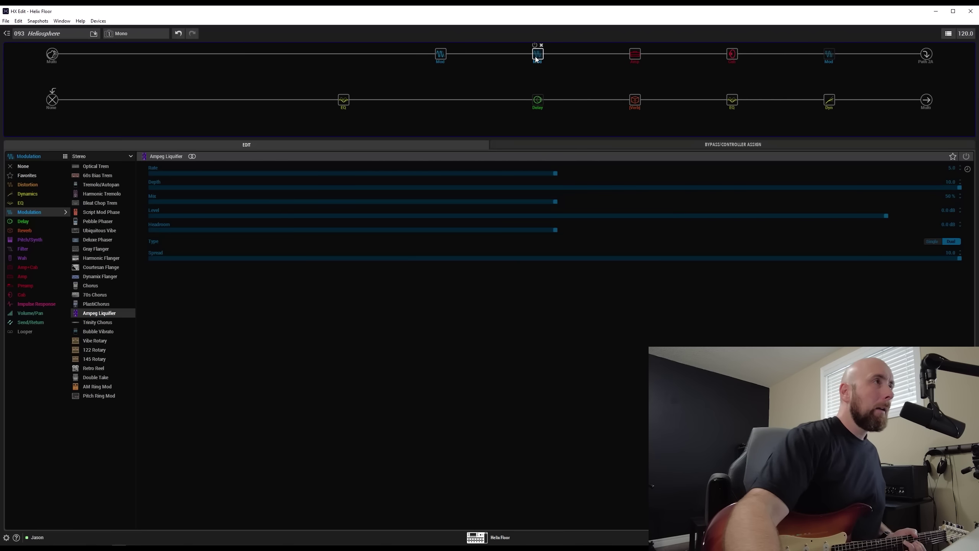
pyautogui.click(439, 57)
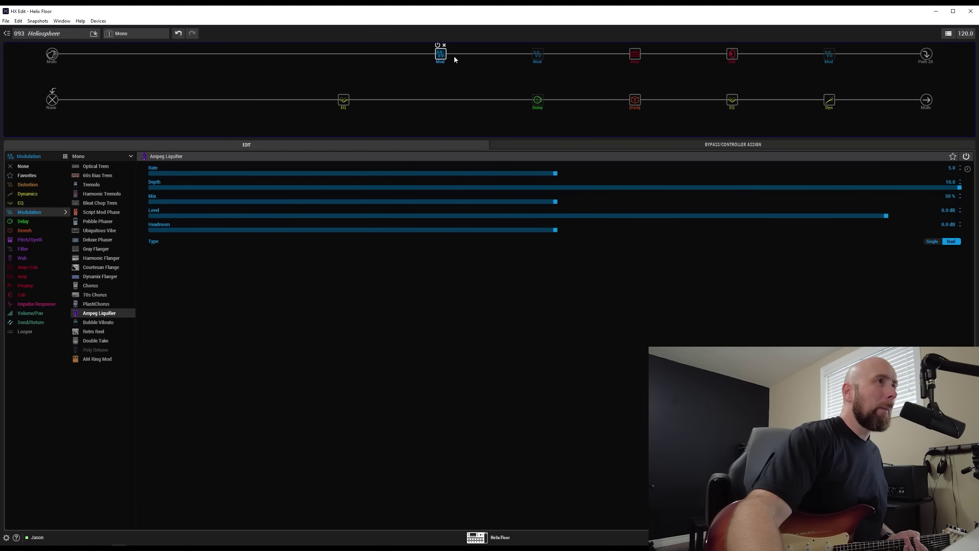
pyautogui.click(542, 58)
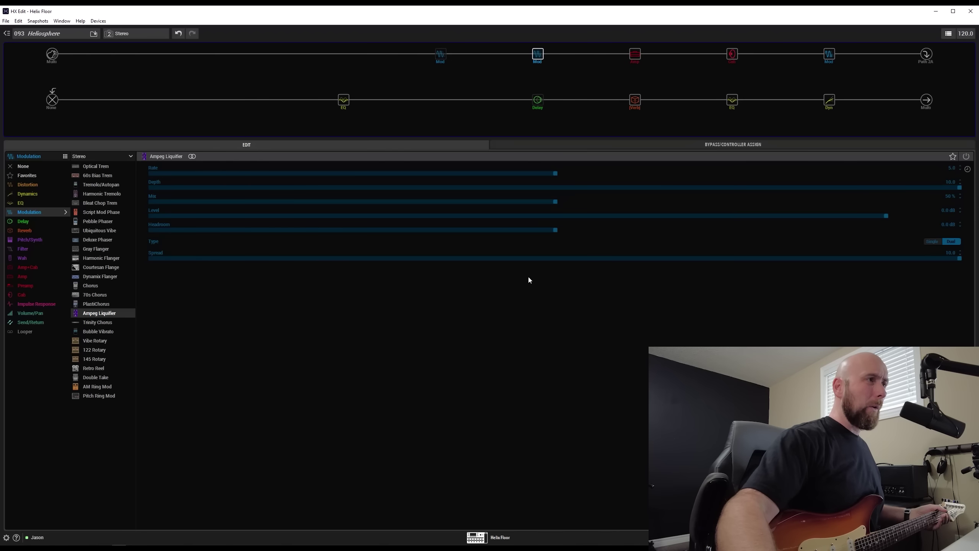
# Step: Sweep the middle Liquifier's Spread from 0.0 up to 10.0, then set it back to 0.0
pyautogui.moveTo(294, 260); pyautogui.dragTo(136, 260)
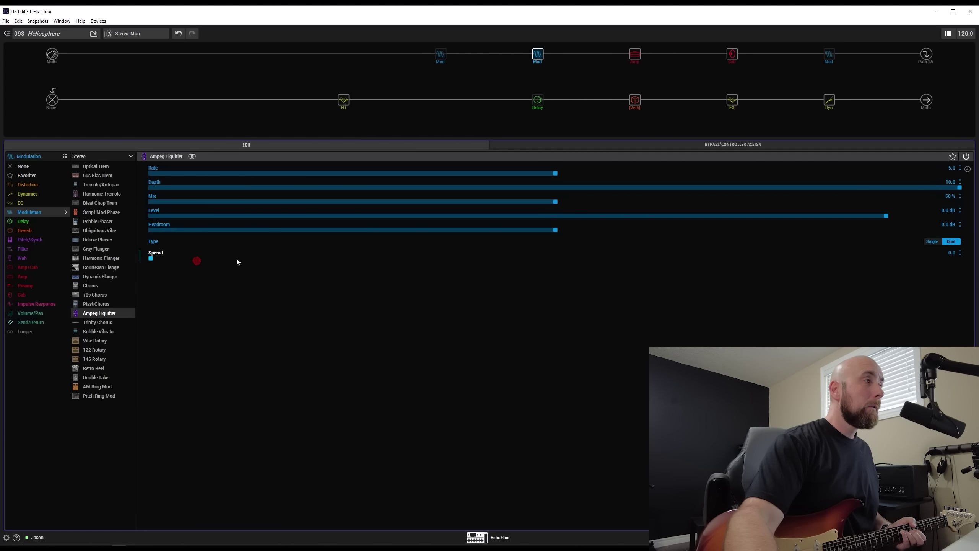
pyautogui.moveTo(236, 261); pyautogui.dragTo(960, 255)
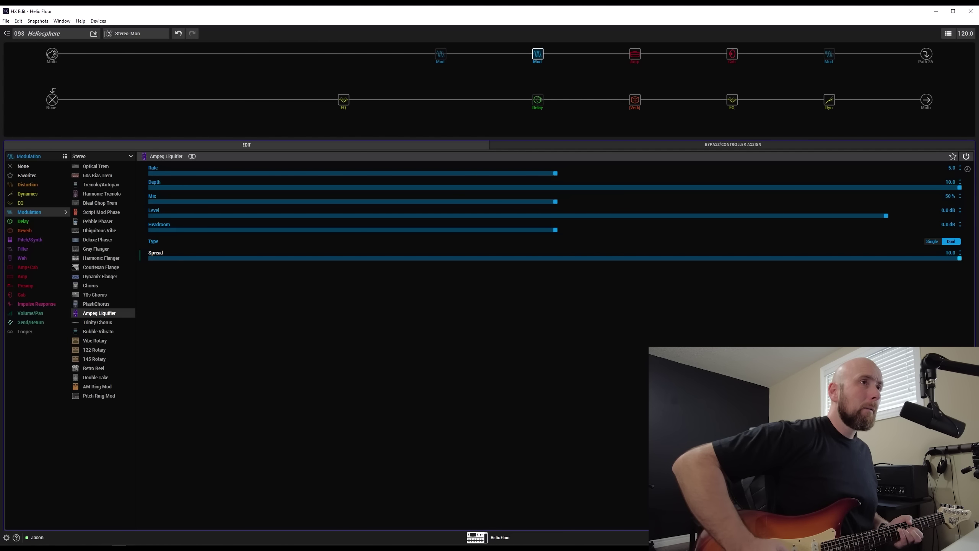
pyautogui.click(151, 258)
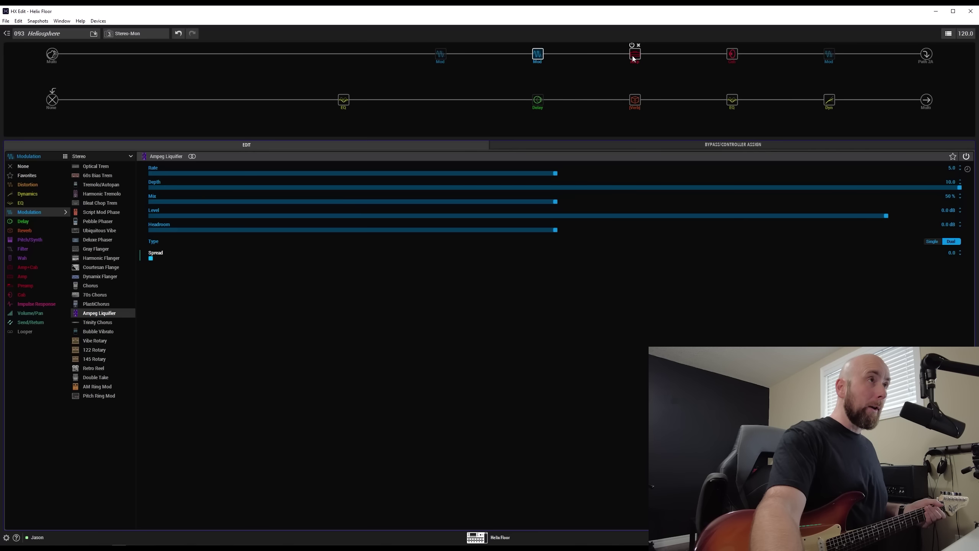
# Step: Move the first mono Liquifier after the Amp and Cab blocks, then return it to the path's start
pyautogui.click(443, 58)
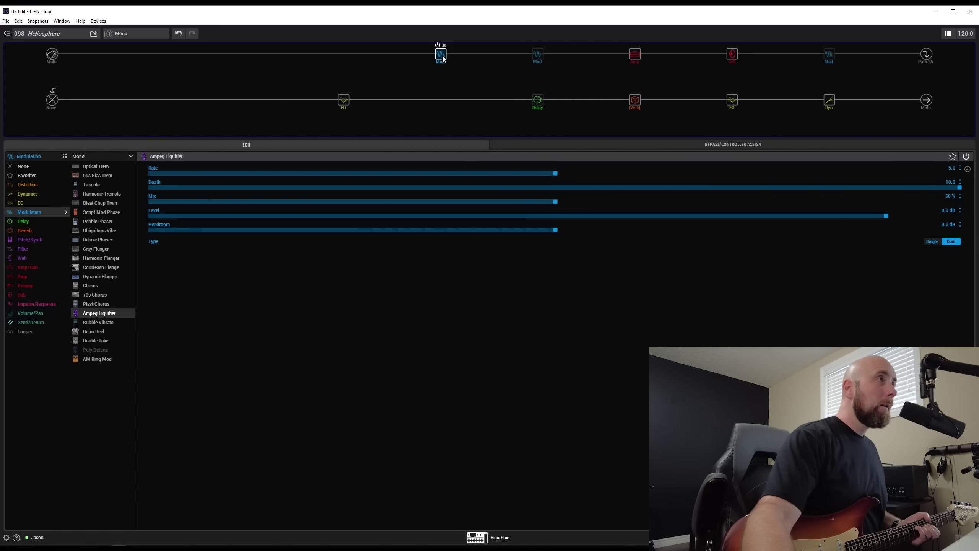
pyautogui.moveTo(443, 58); pyautogui.dragTo(758, 58)
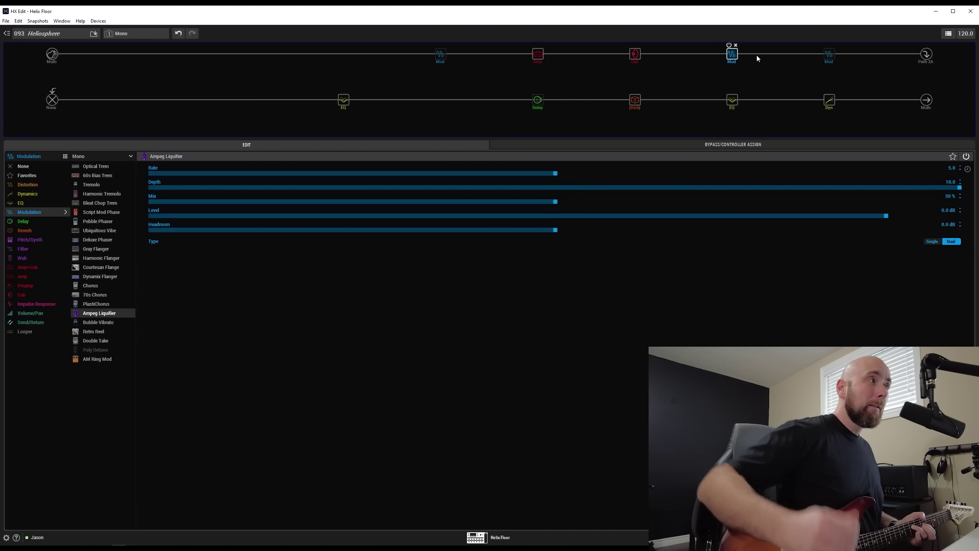
pyautogui.moveTo(732, 54); pyautogui.dragTo(438, 57)
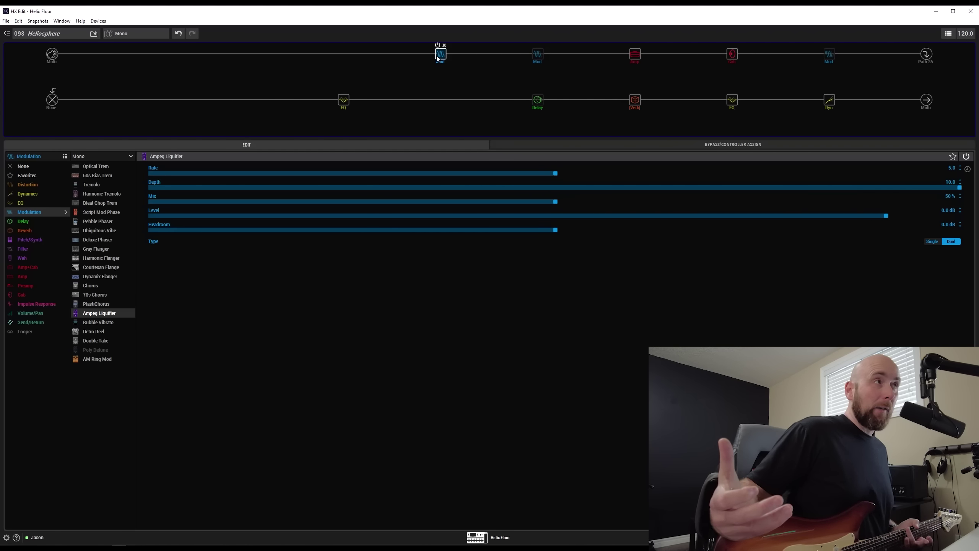
# Step: Raise the middle stereo Liquifier's Spread to the full 10.0
pyautogui.click(537, 54)
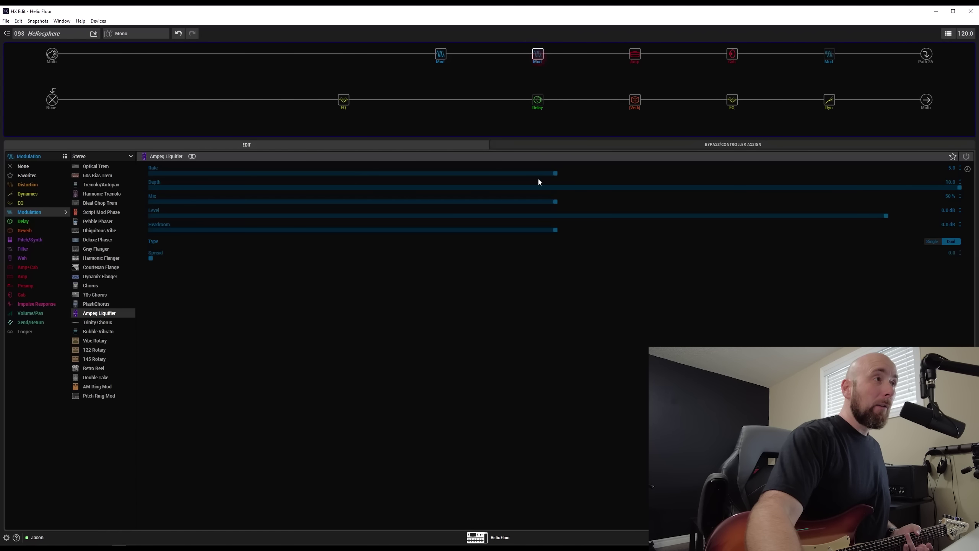
pyautogui.moveTo(340, 261); pyautogui.dragTo(960, 258)
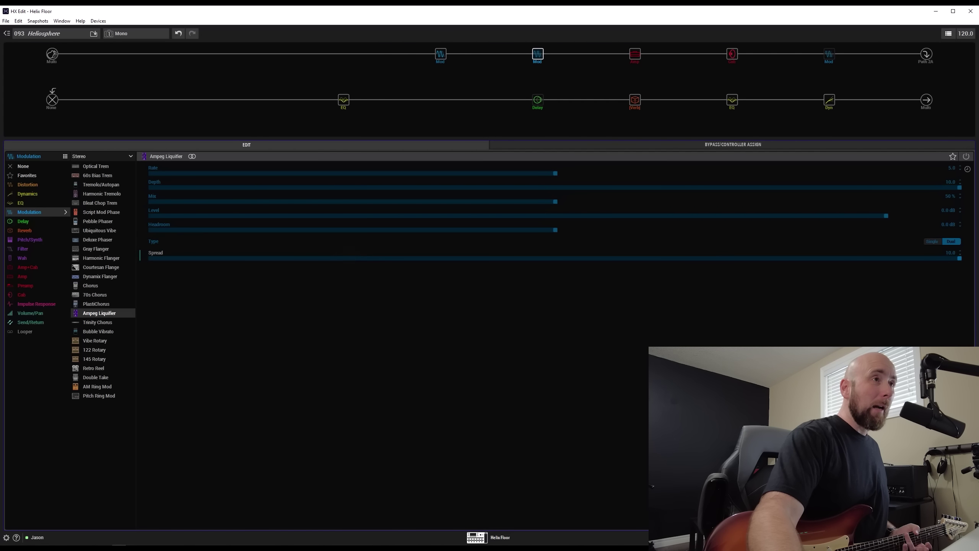